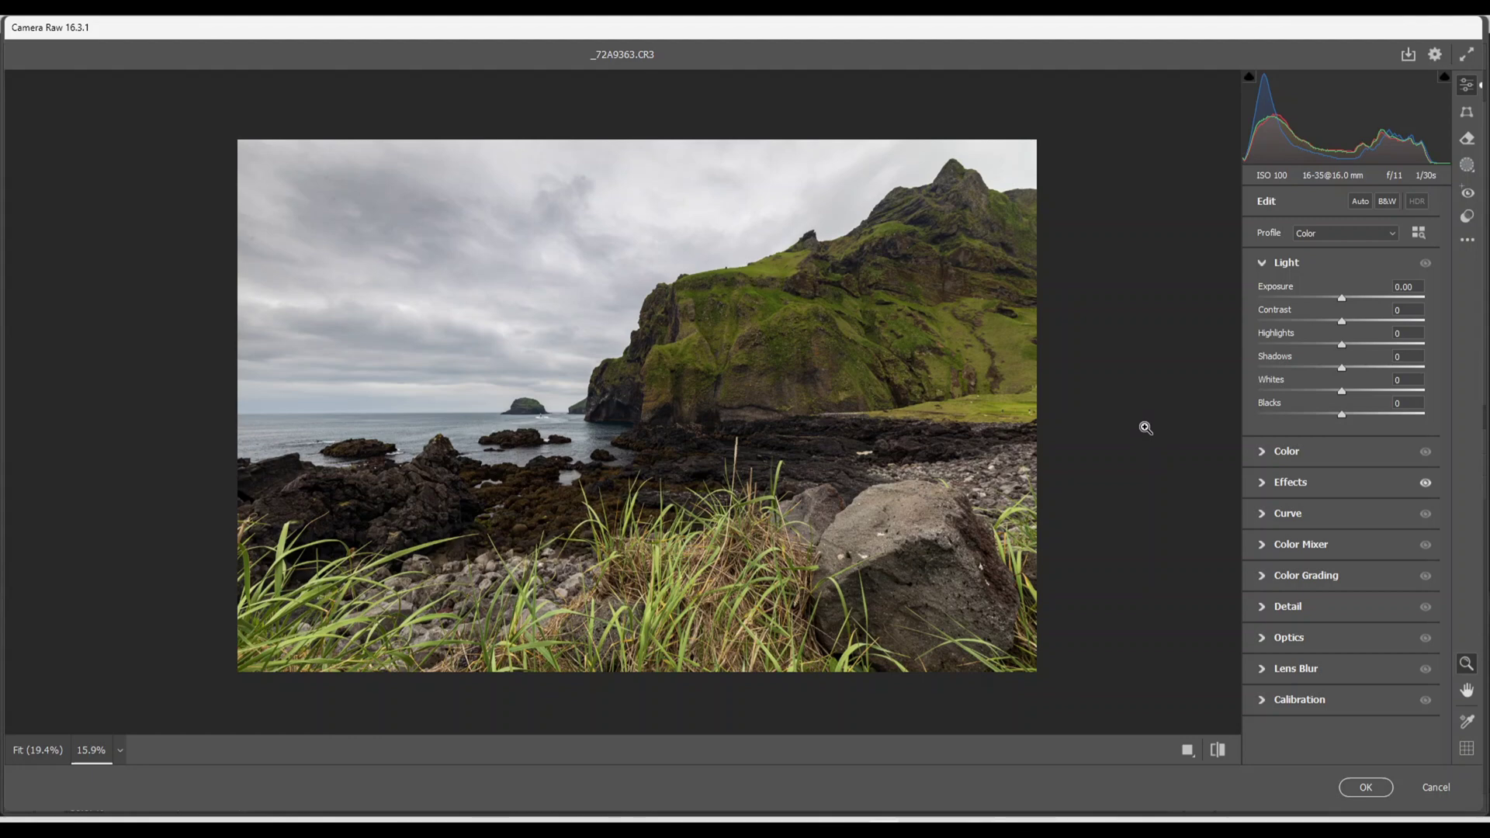
# Confirm Camera Raw Sharpening is 0 and open _72A9363.CR3 in Photoshop as a 16-bit document
pyautogui.click(1262, 606)
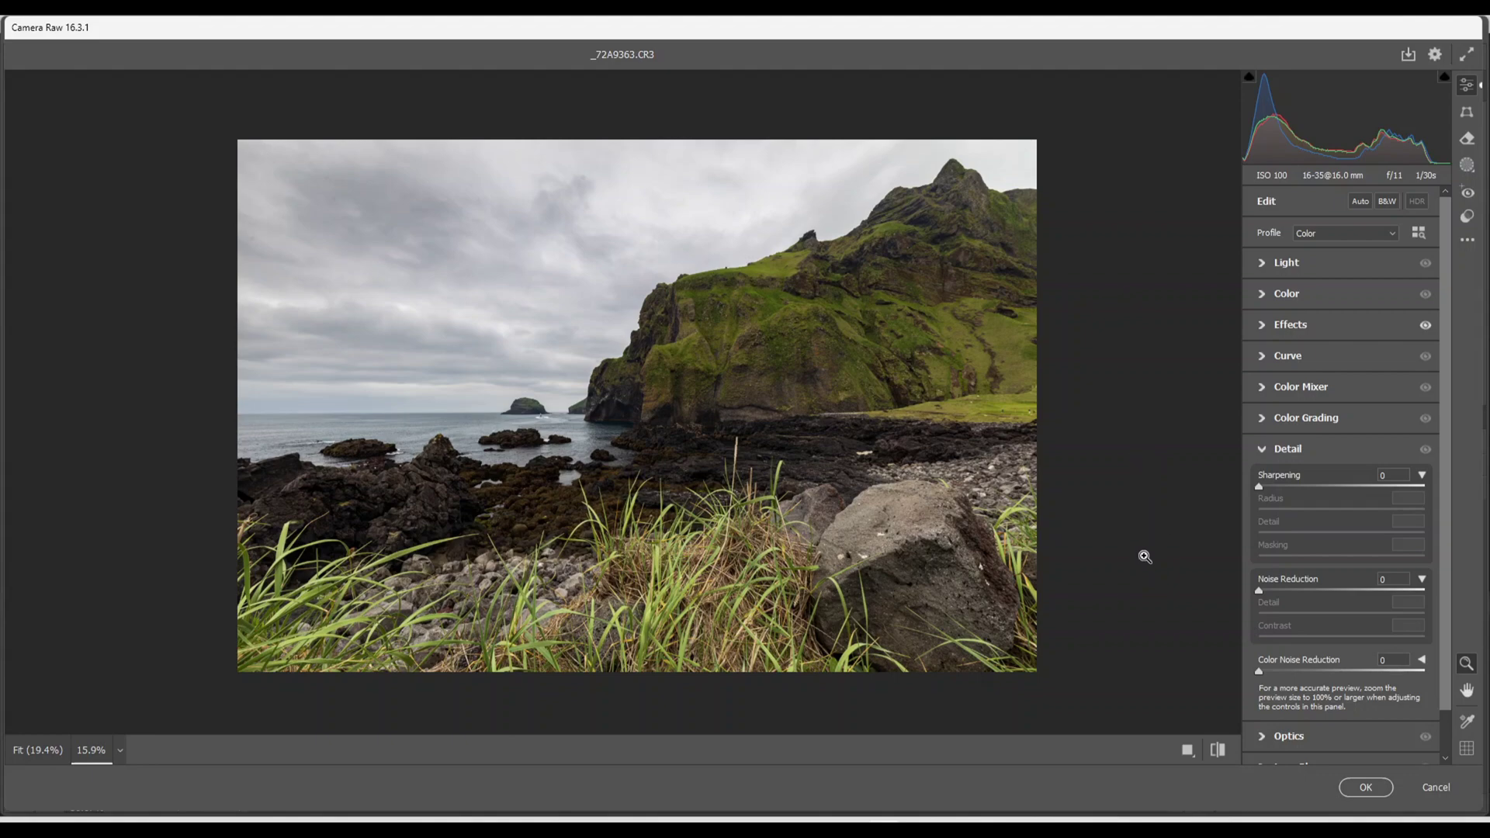
pyautogui.click(1370, 788)
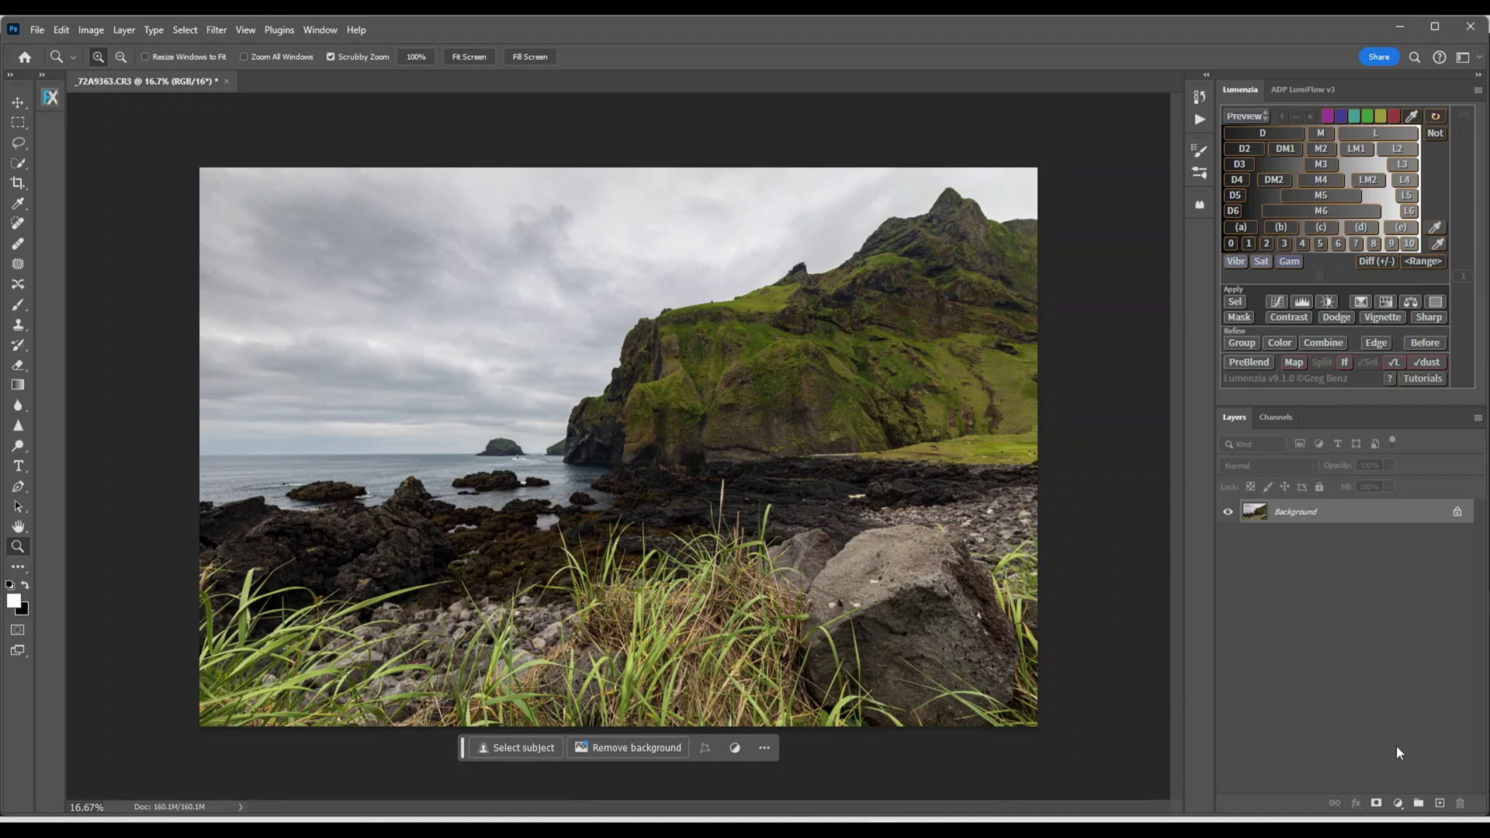
# Duplicate Background and add an Auto-balanced Black & White adjustment layer above it
pyautogui.moveTo(1372, 514); pyautogui.dragTo(1439, 802)
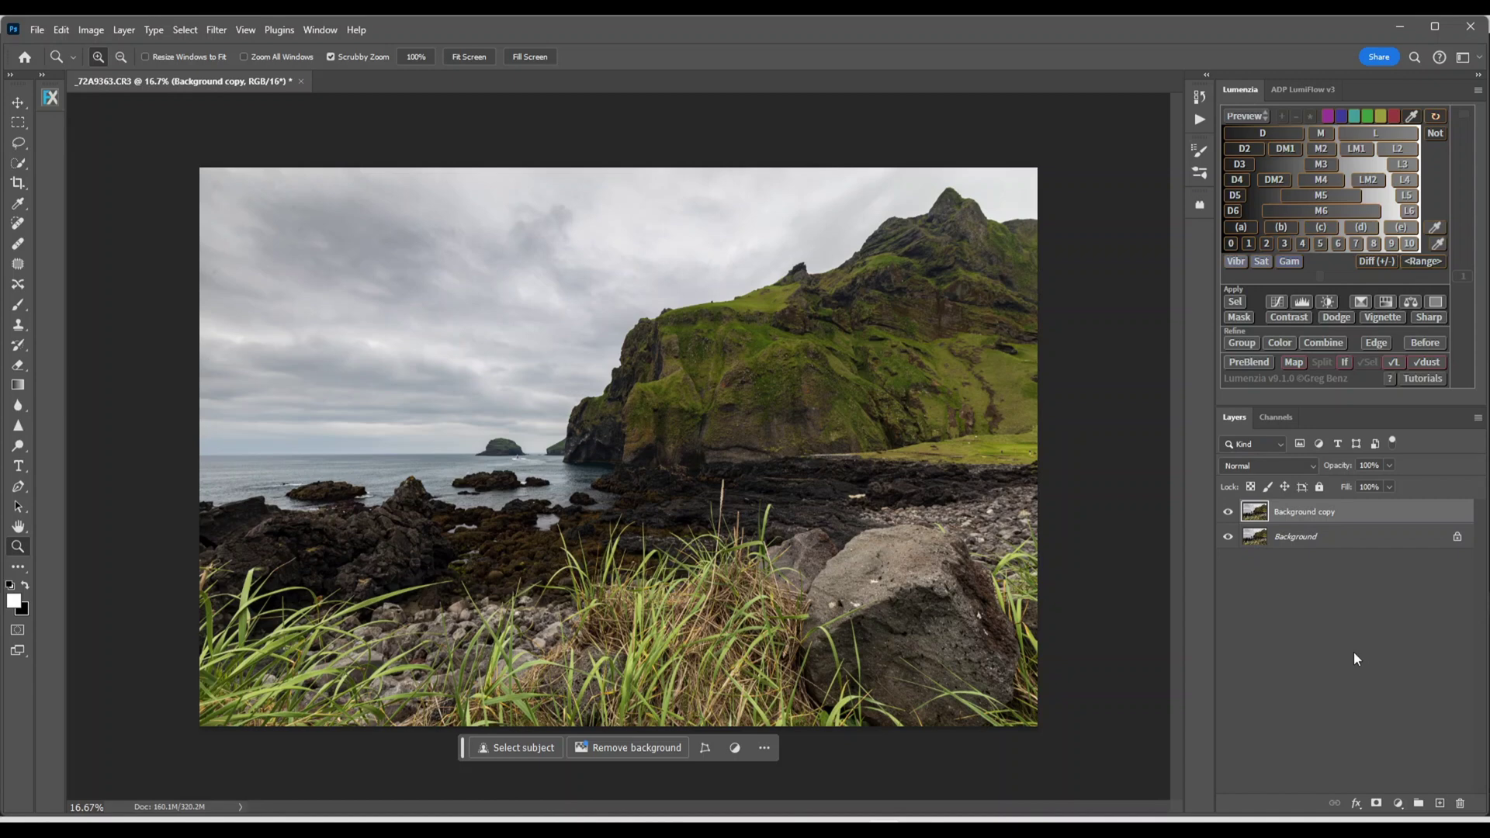
pyautogui.click(1399, 804)
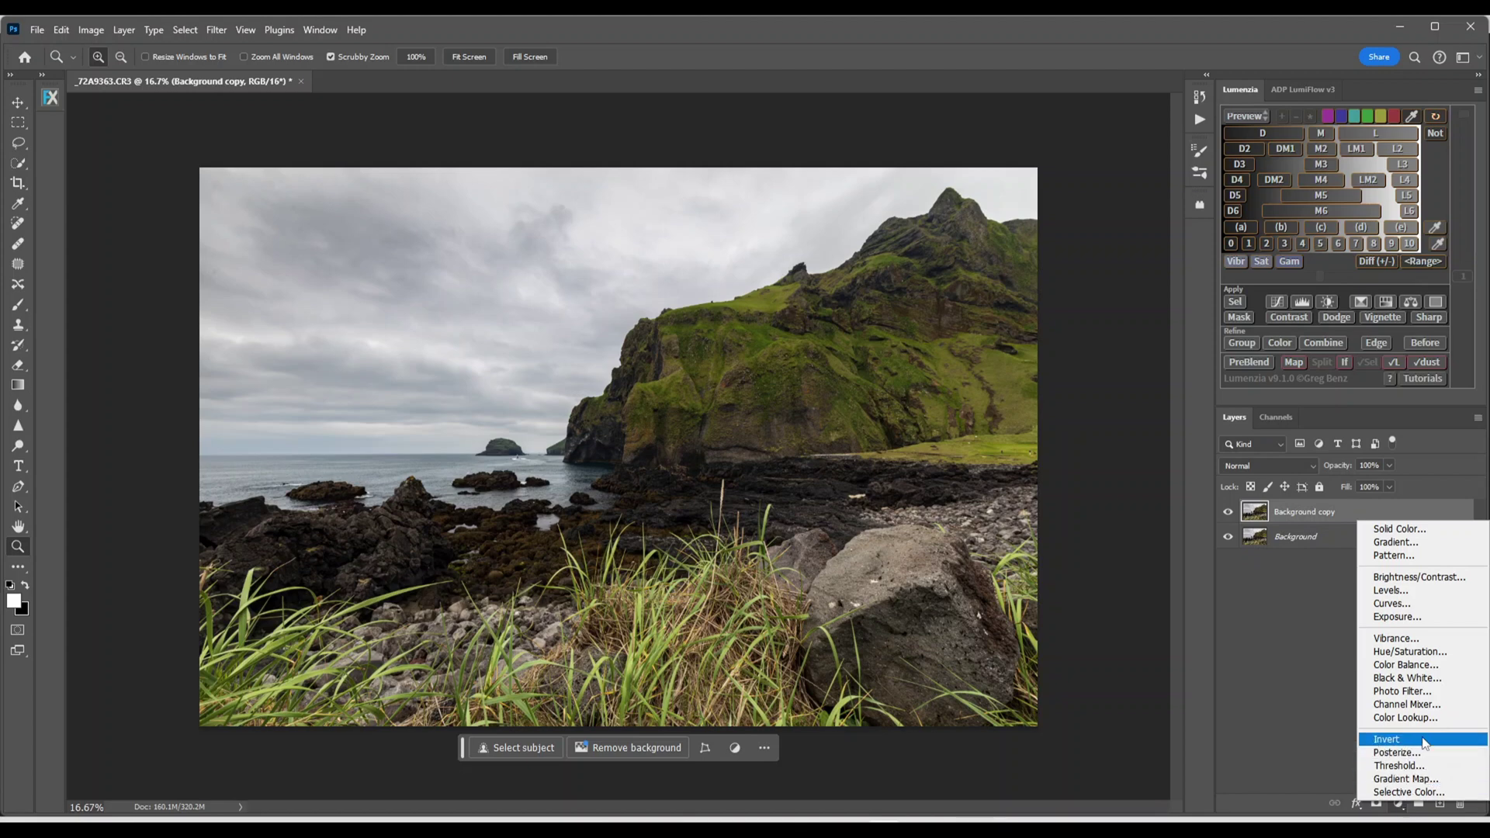
pyautogui.click(1388, 679)
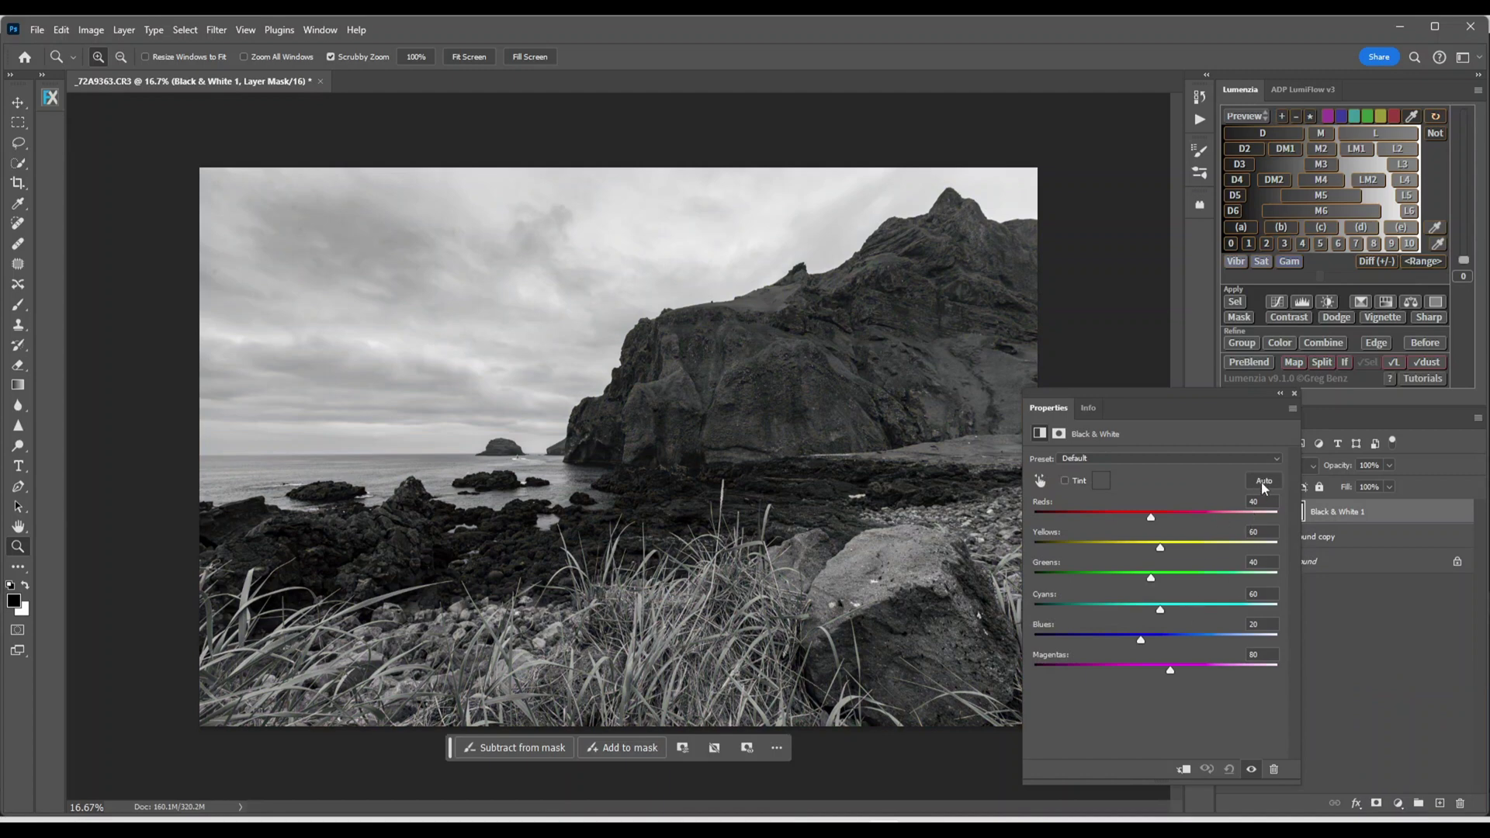
pyautogui.click(1261, 482)
pyautogui.click(1293, 393)
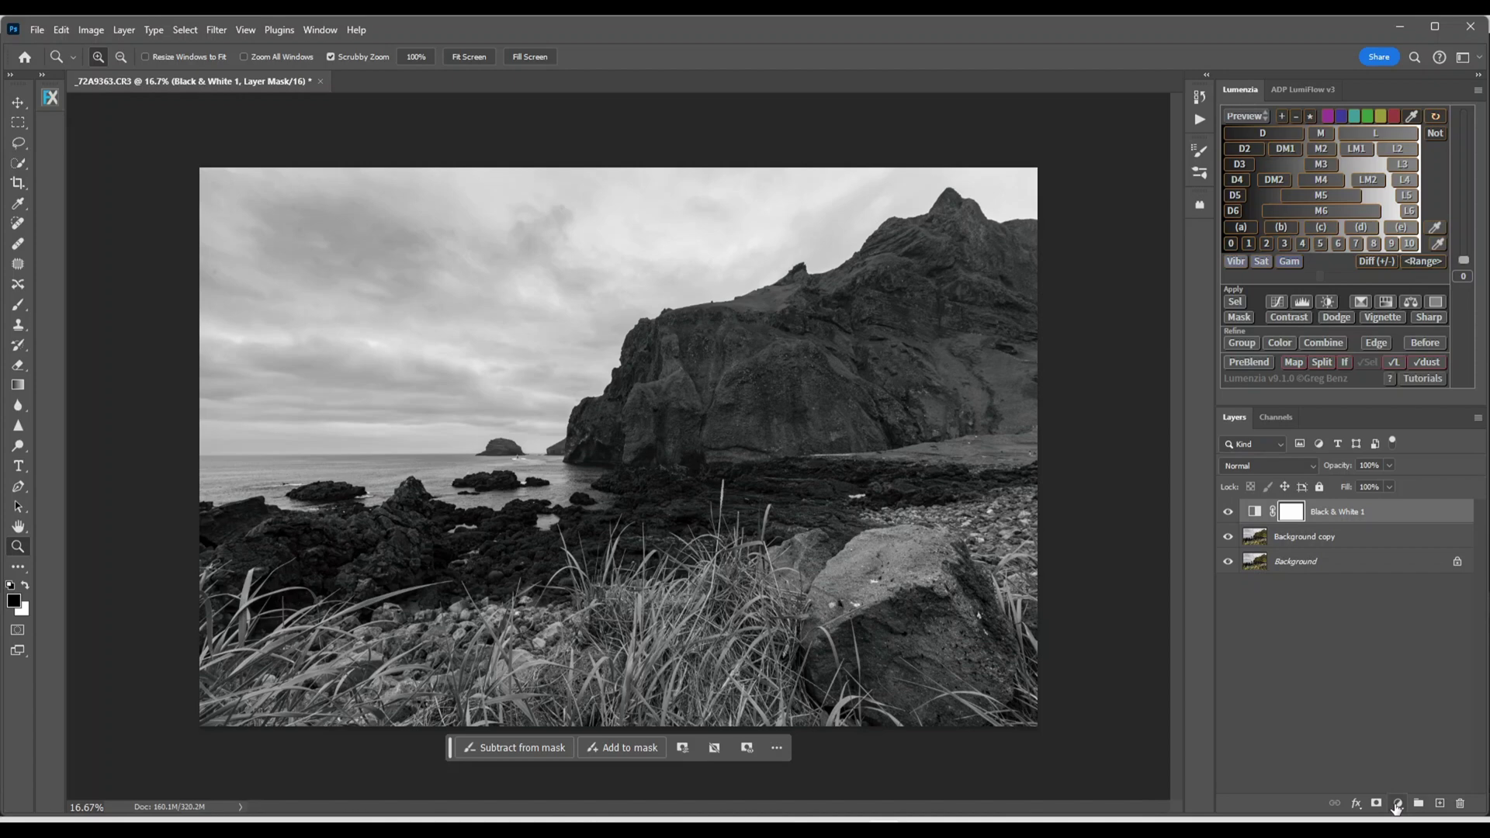
# Add a Gradient Map layer with Classic method and drag its white stop to location 84
pyautogui.click(1398, 808)
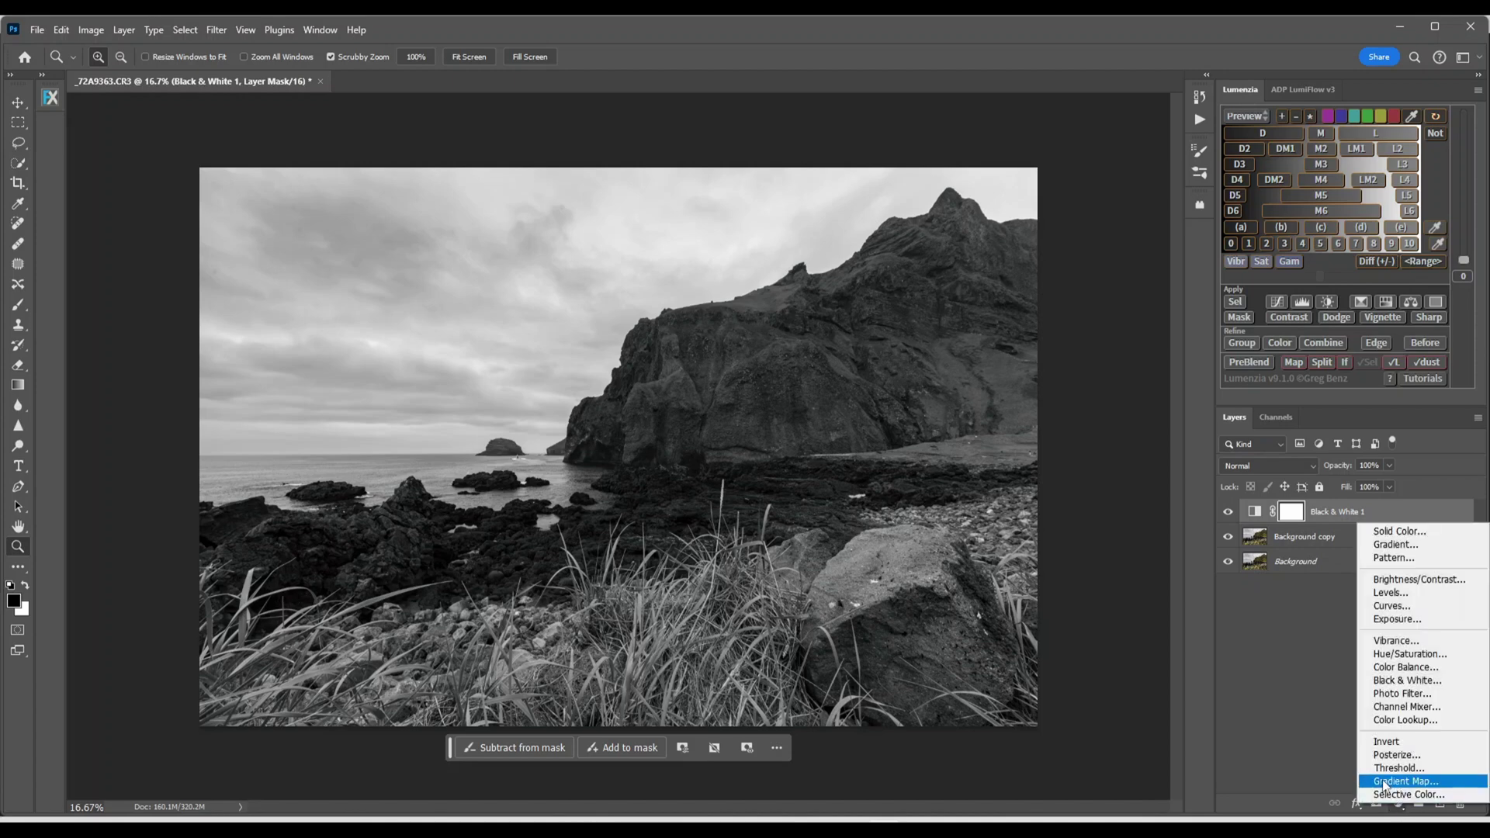
pyautogui.click(1385, 782)
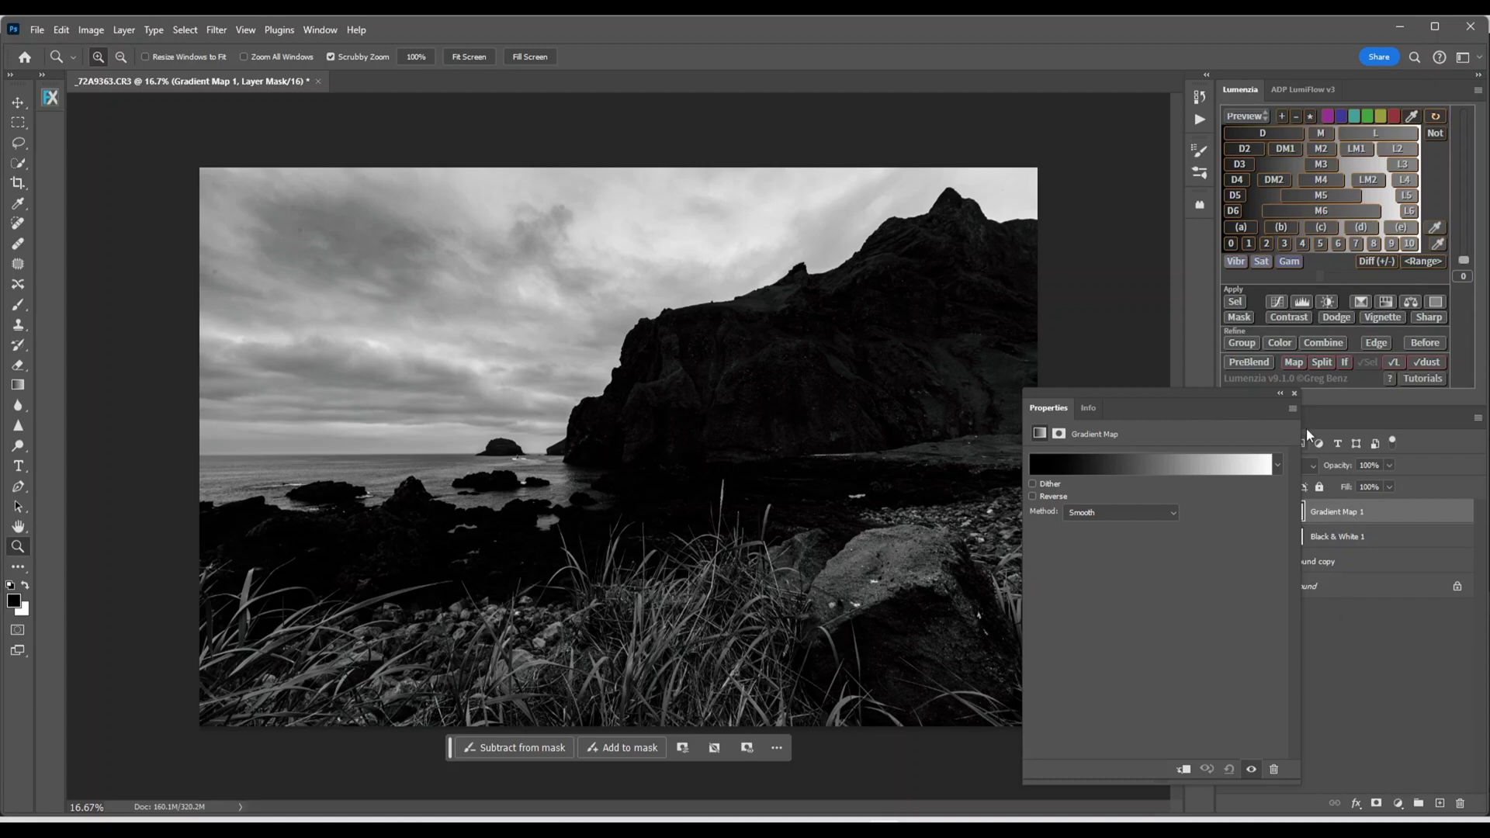
pyautogui.click(1173, 512)
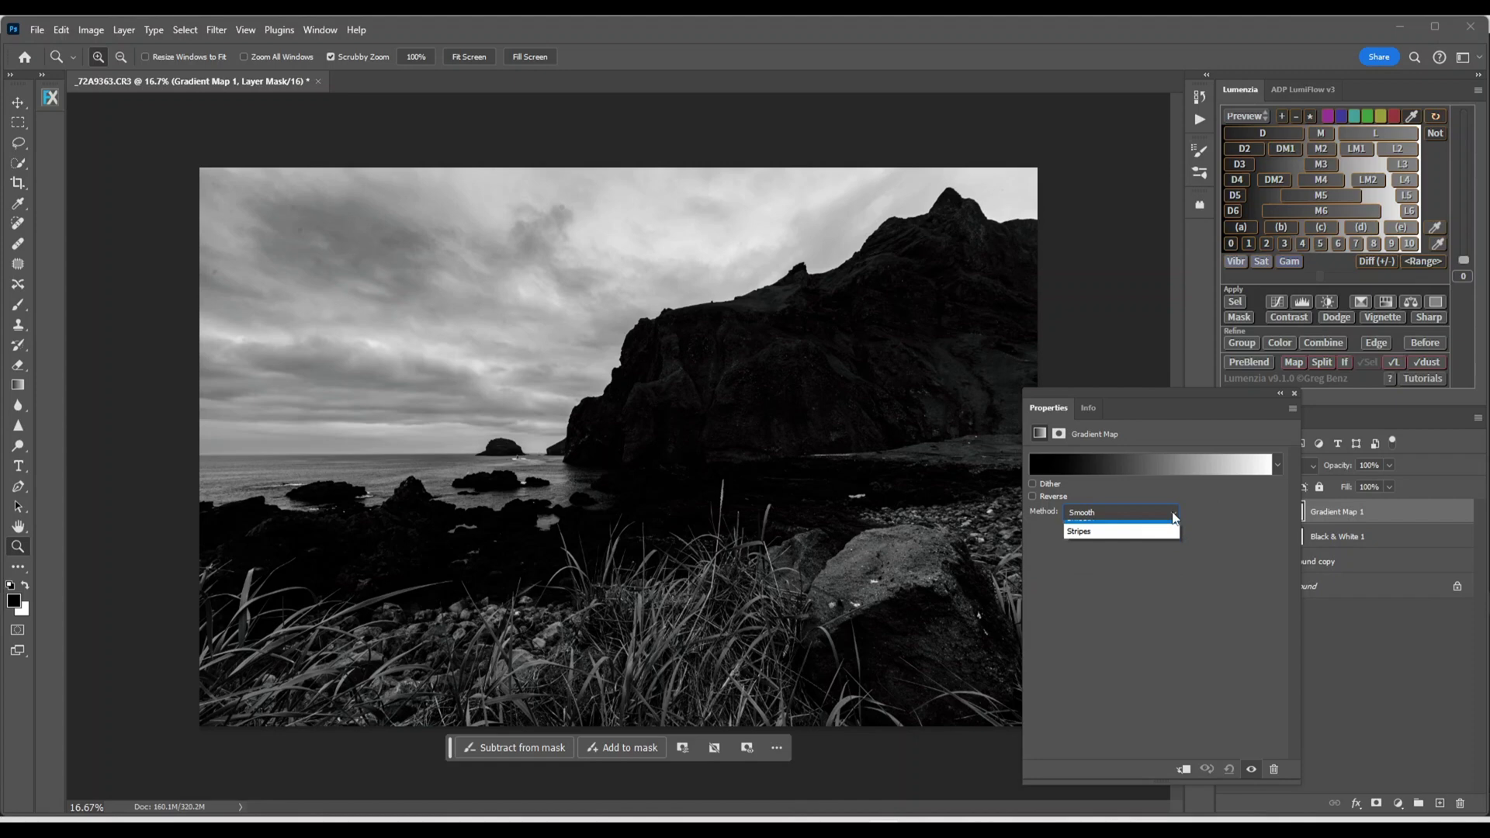
pyautogui.click(1096, 554)
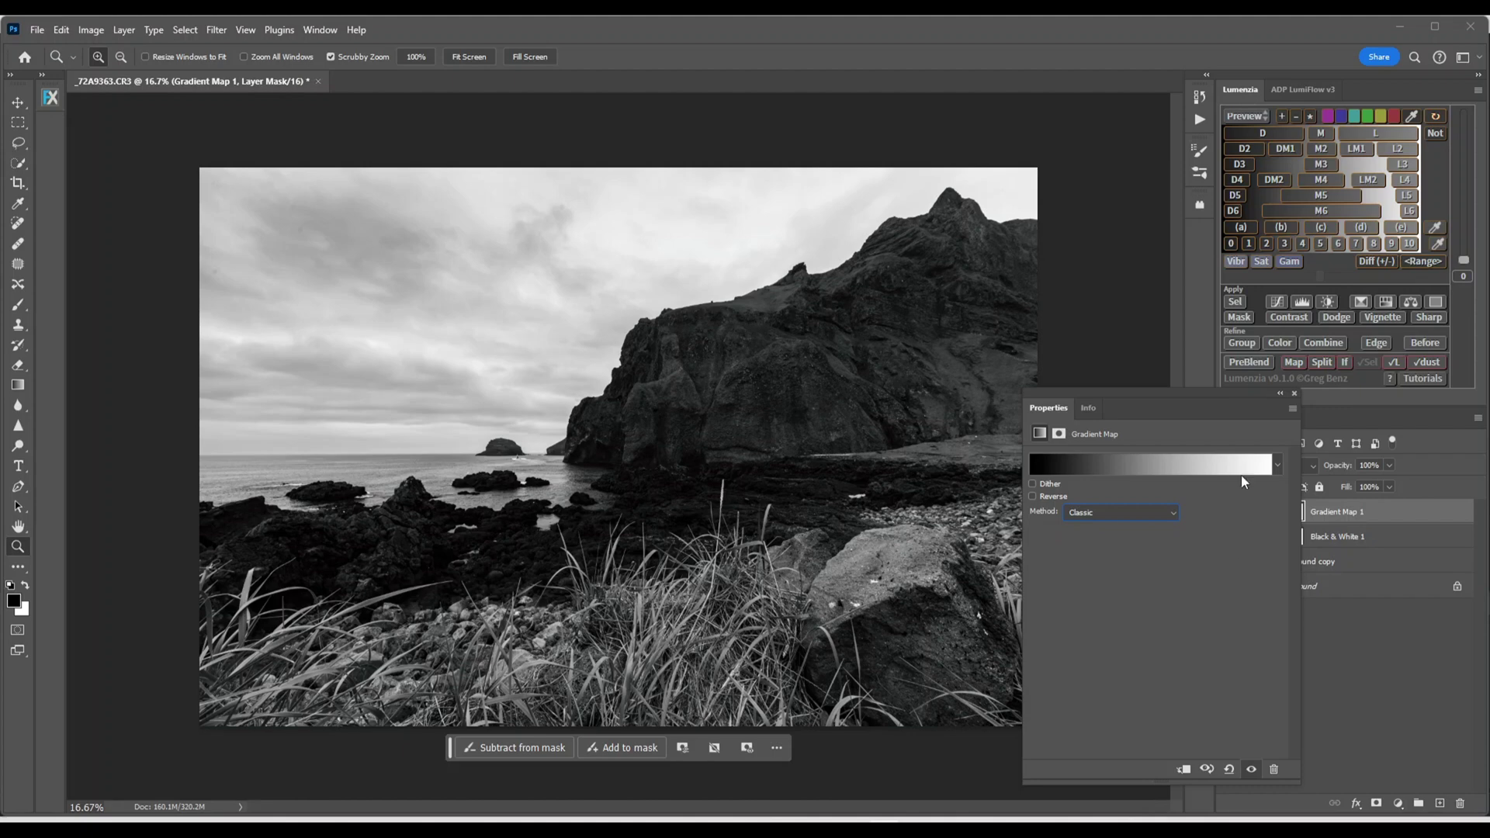
pyautogui.click(1150, 467)
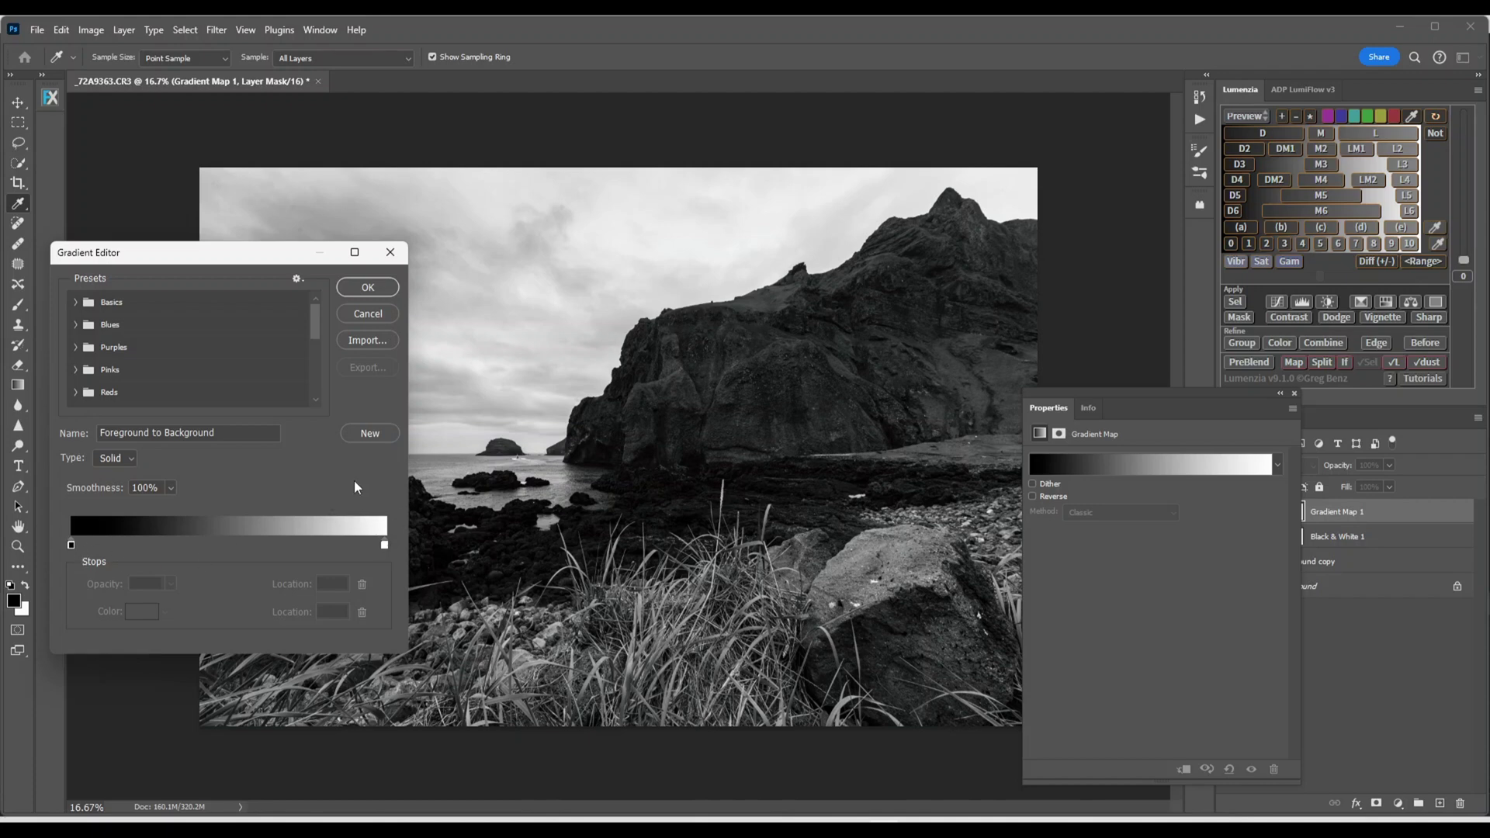
pyautogui.click(384, 546)
pyautogui.moveTo(384, 546); pyautogui.dragTo(336, 548)
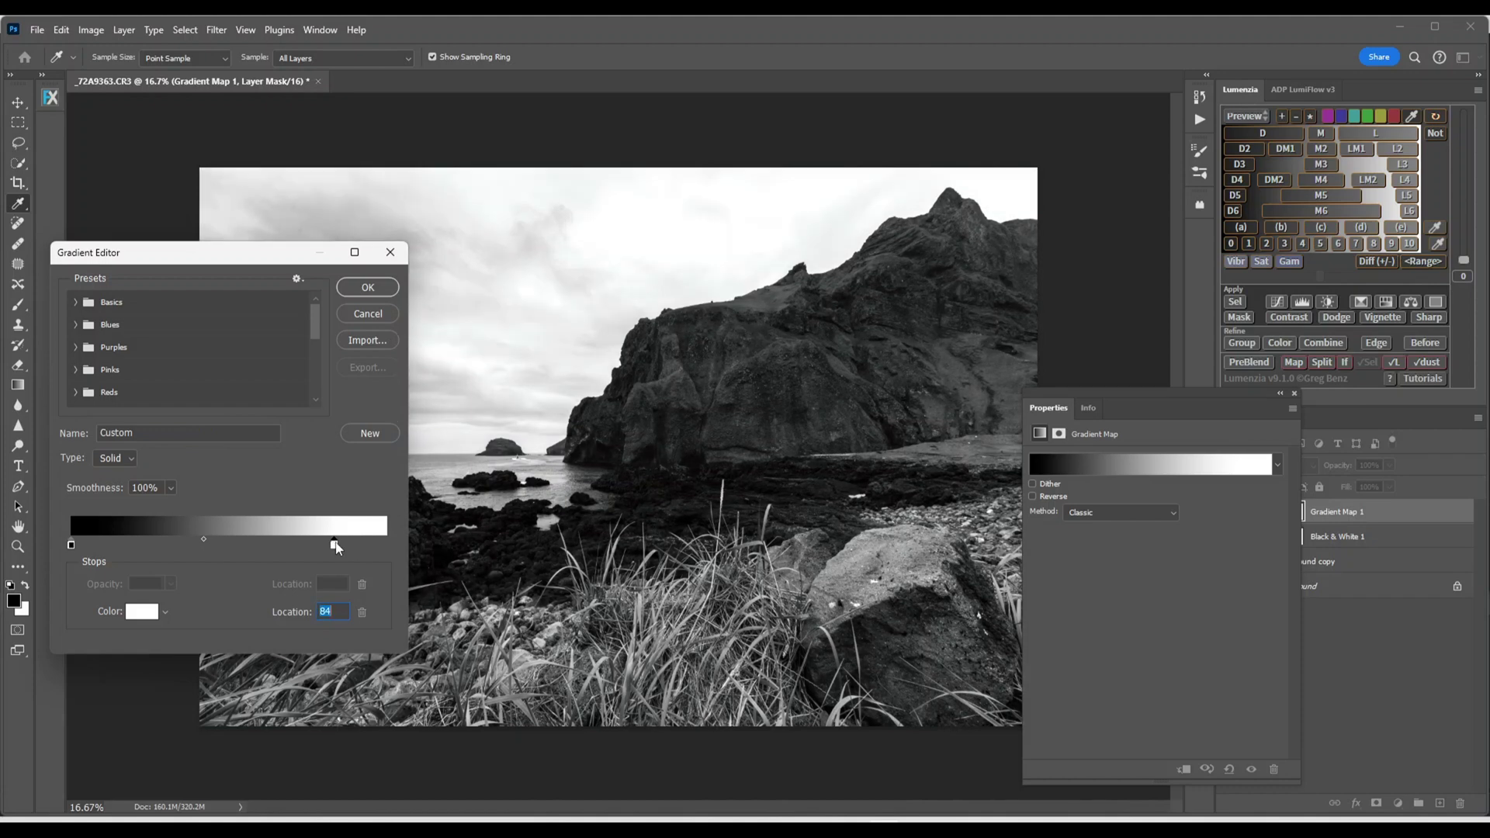
# Keep the gradient, Merge Visible into a single Background, and duplicate it as Background copy
pyautogui.click(368, 287)
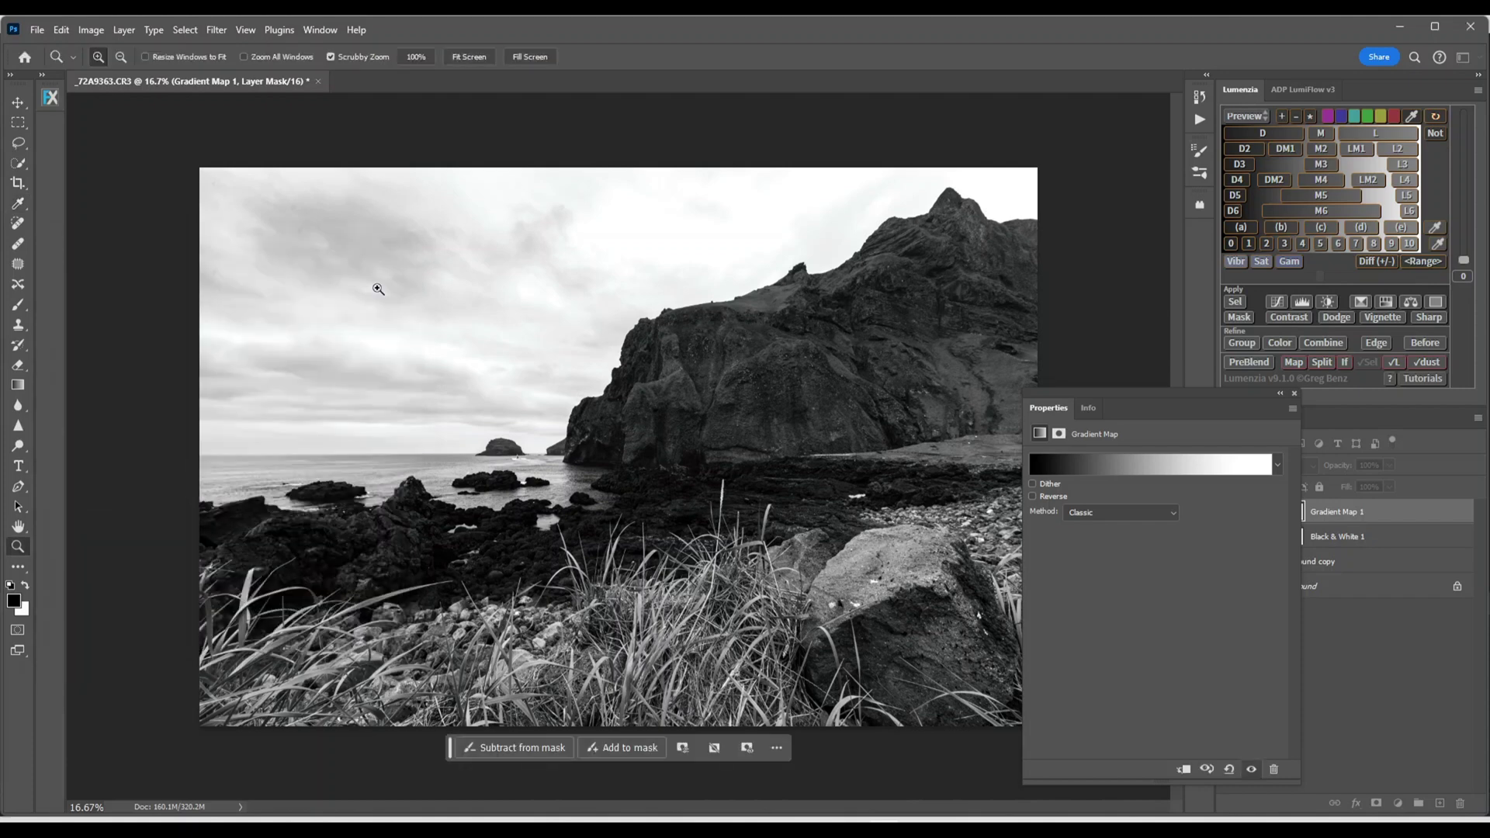
pyautogui.click(1295, 393)
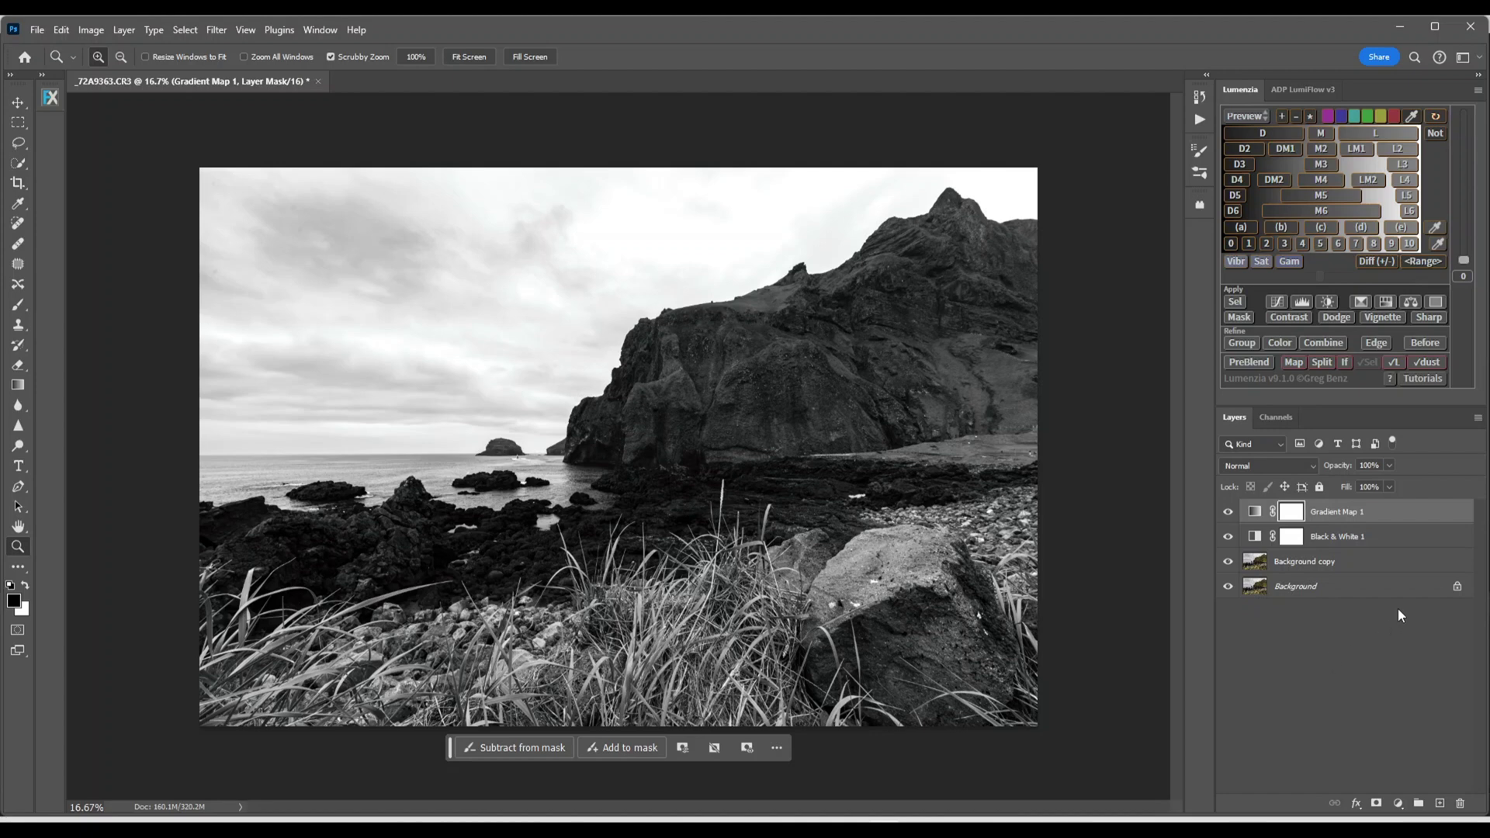
pyautogui.click(1478, 418)
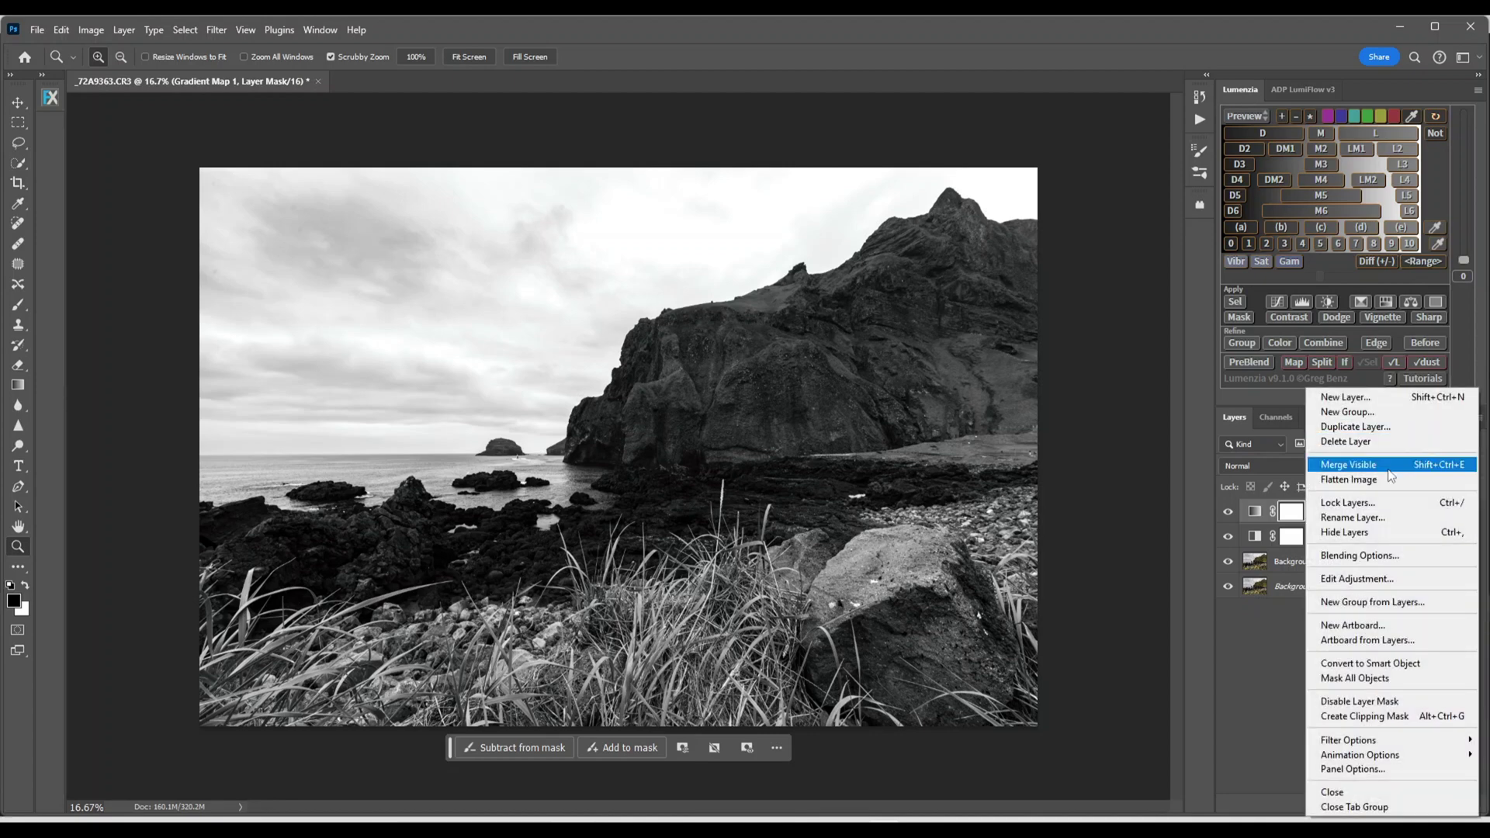
pyautogui.click(1348, 481)
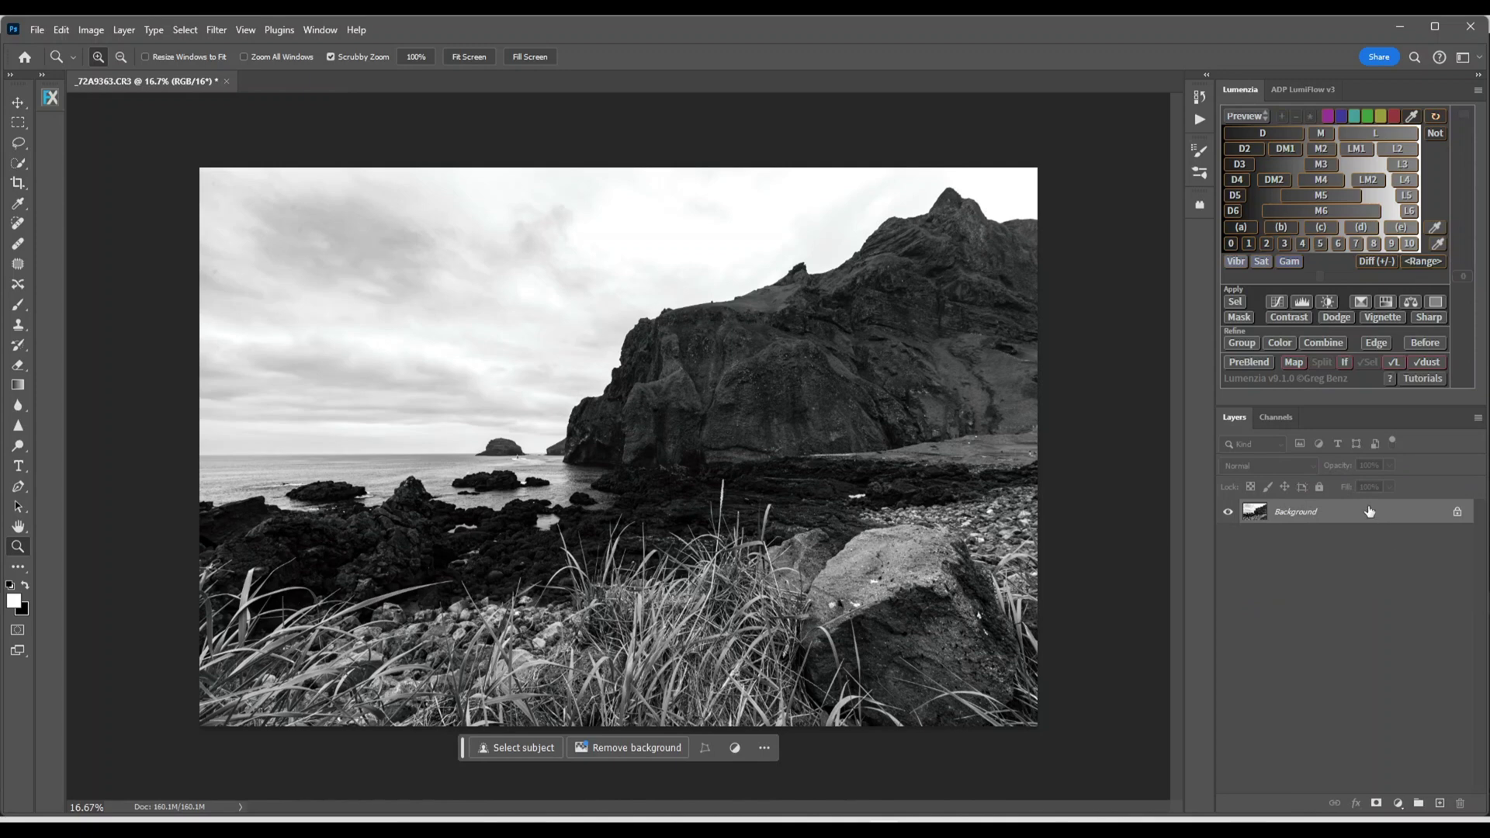
pyautogui.moveTo(1370, 511); pyautogui.dragTo(1439, 805)
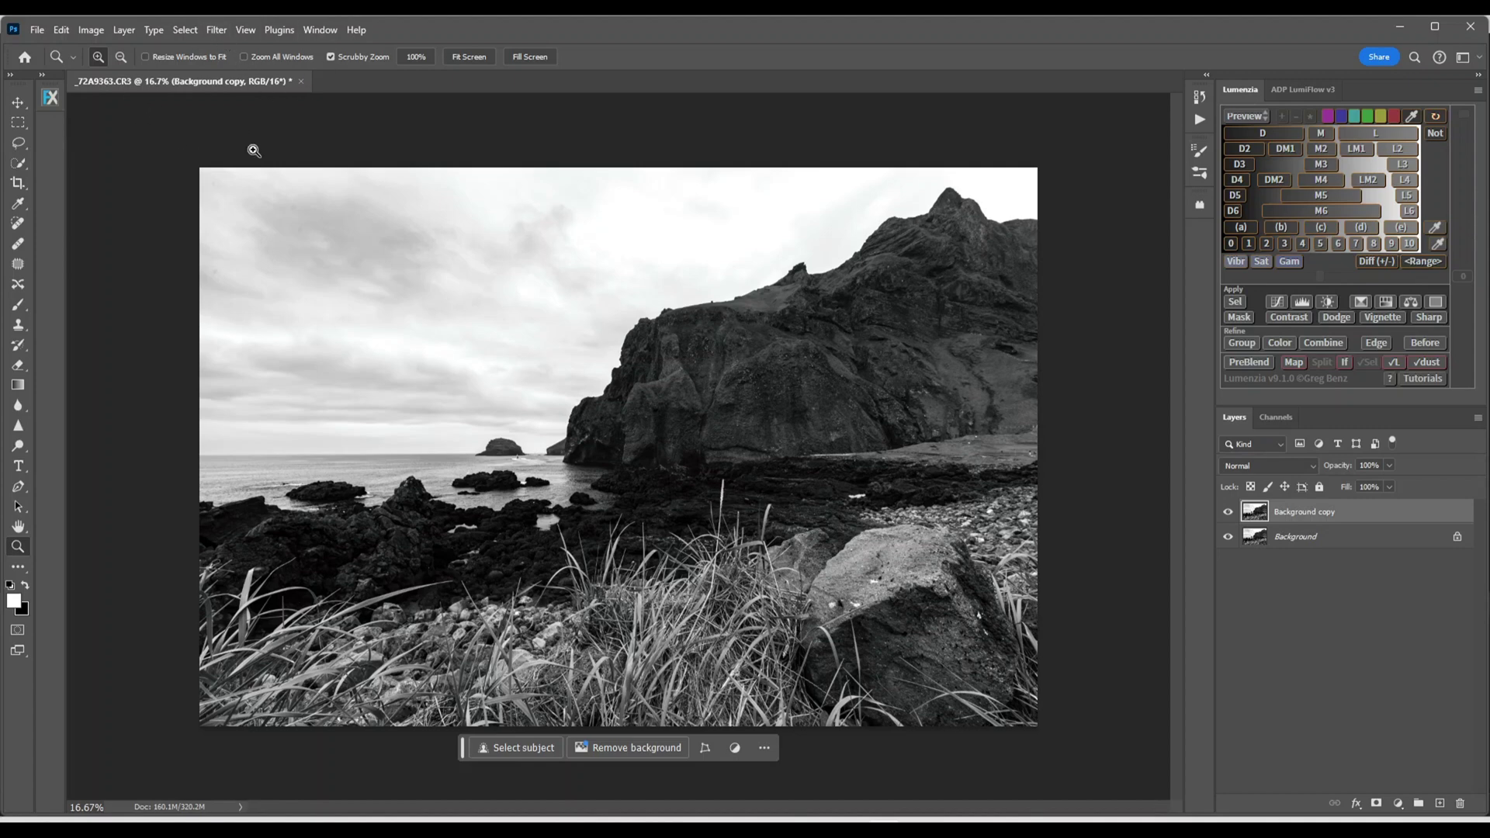
# Apply Filter > Other > High Pass to Background copy, settling on a 5.0 pixel radius
pyautogui.click(216, 31)
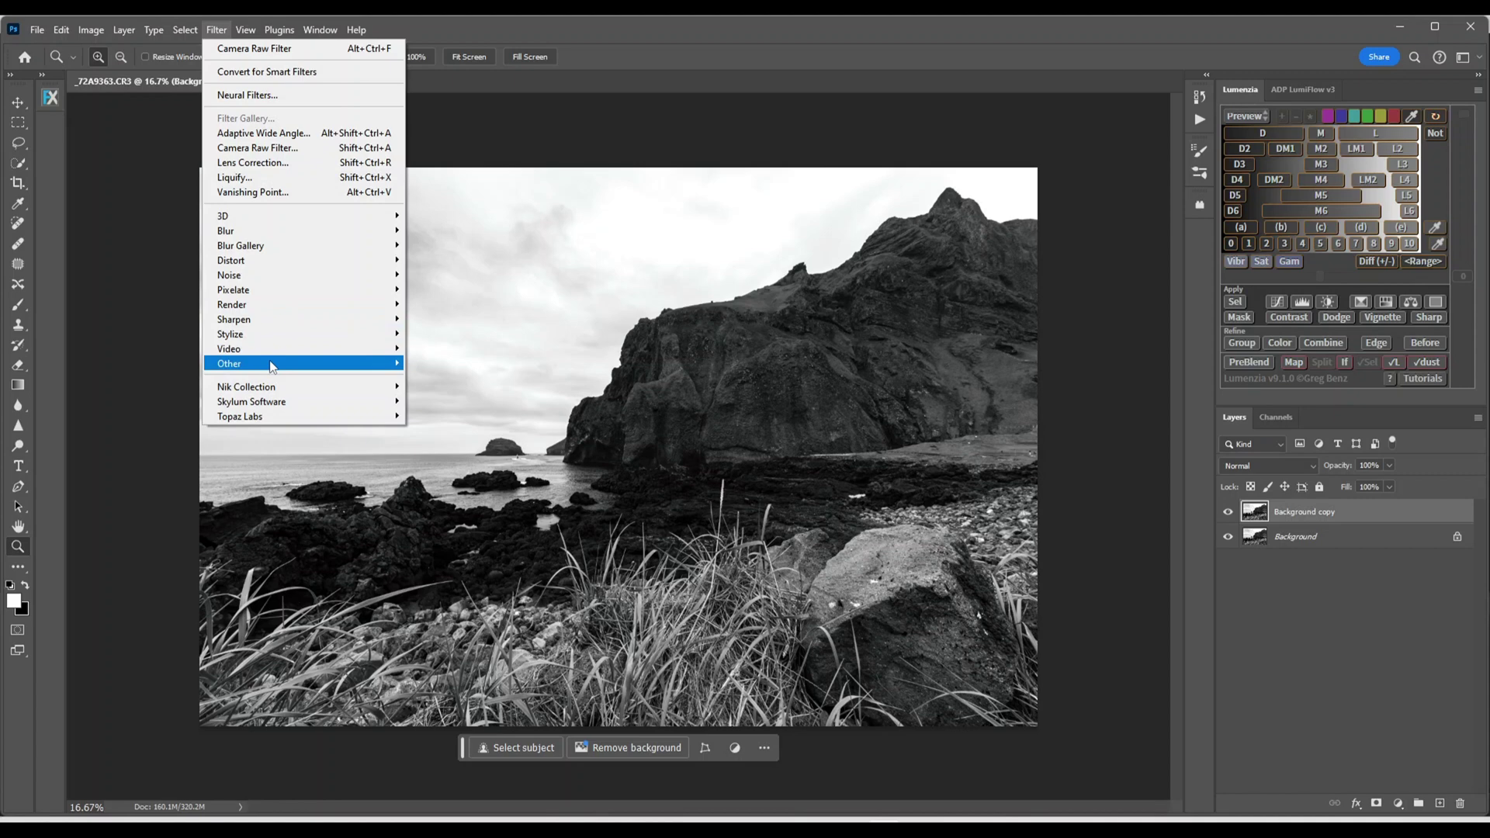
pyautogui.moveTo(268, 364)
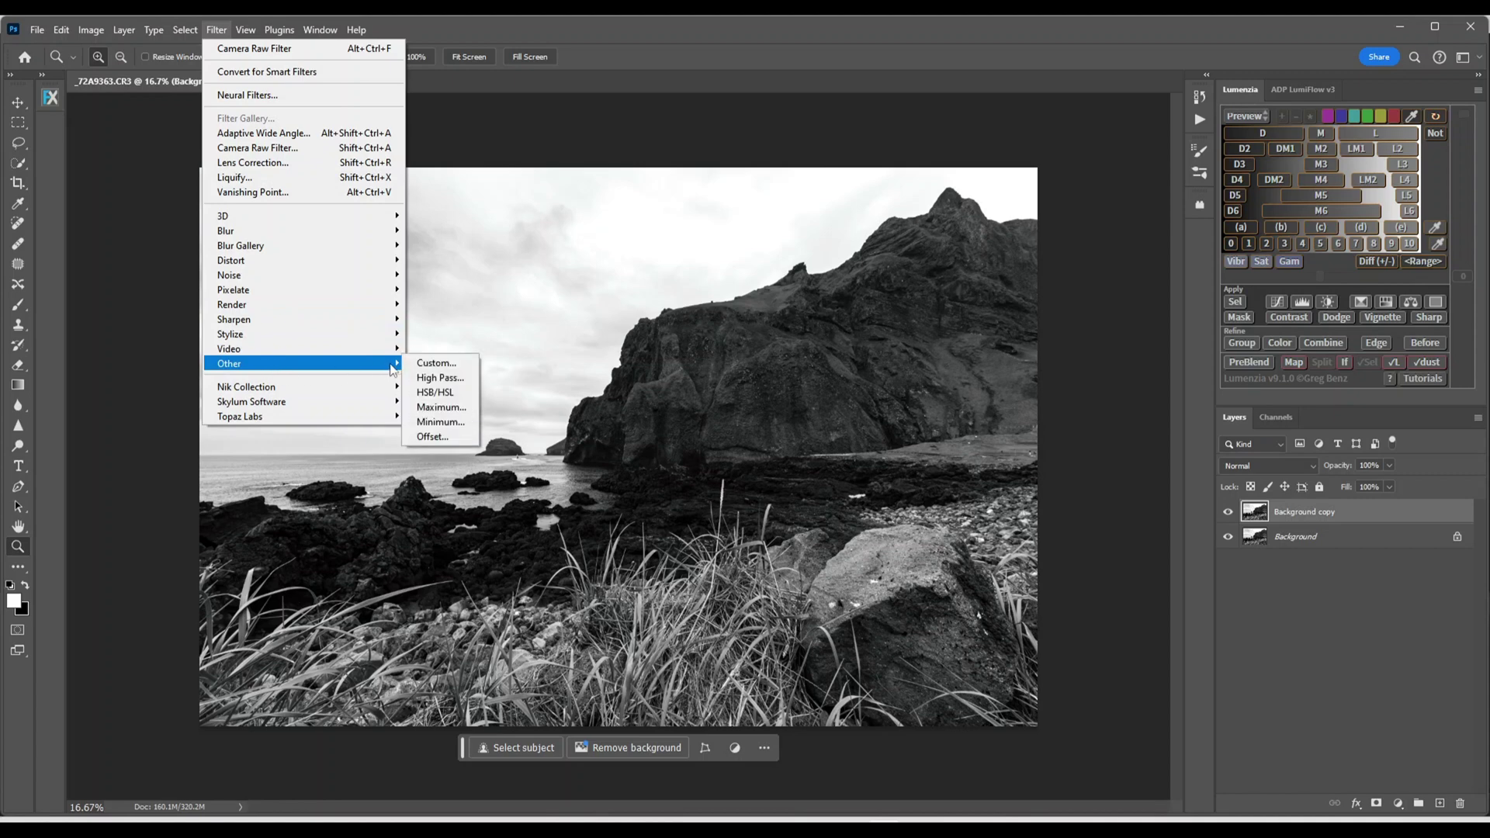
pyautogui.click(431, 378)
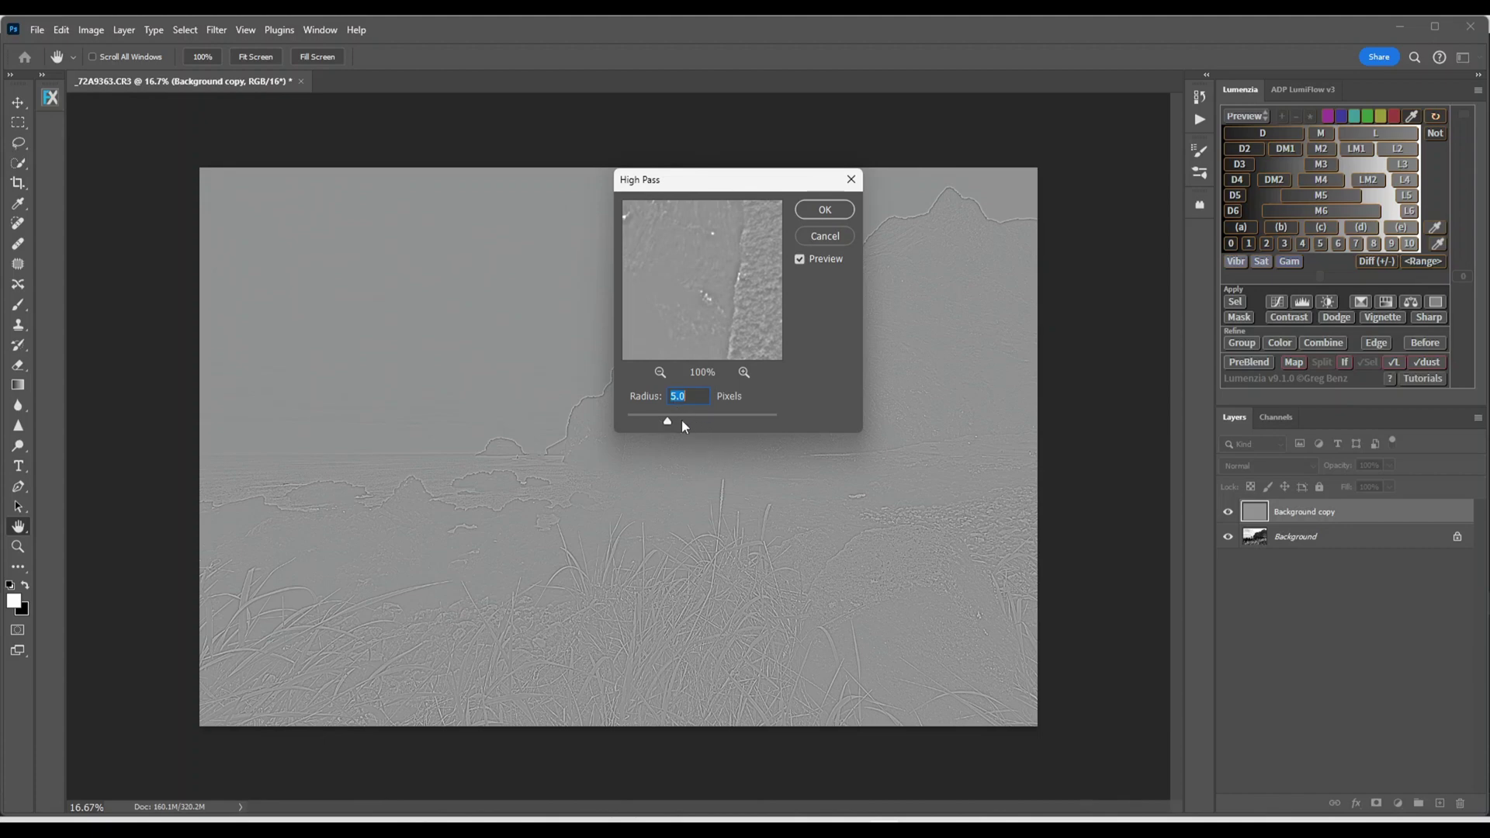
pyautogui.moveTo(667, 421); pyautogui.dragTo(659, 421)
pyautogui.click(652, 423)
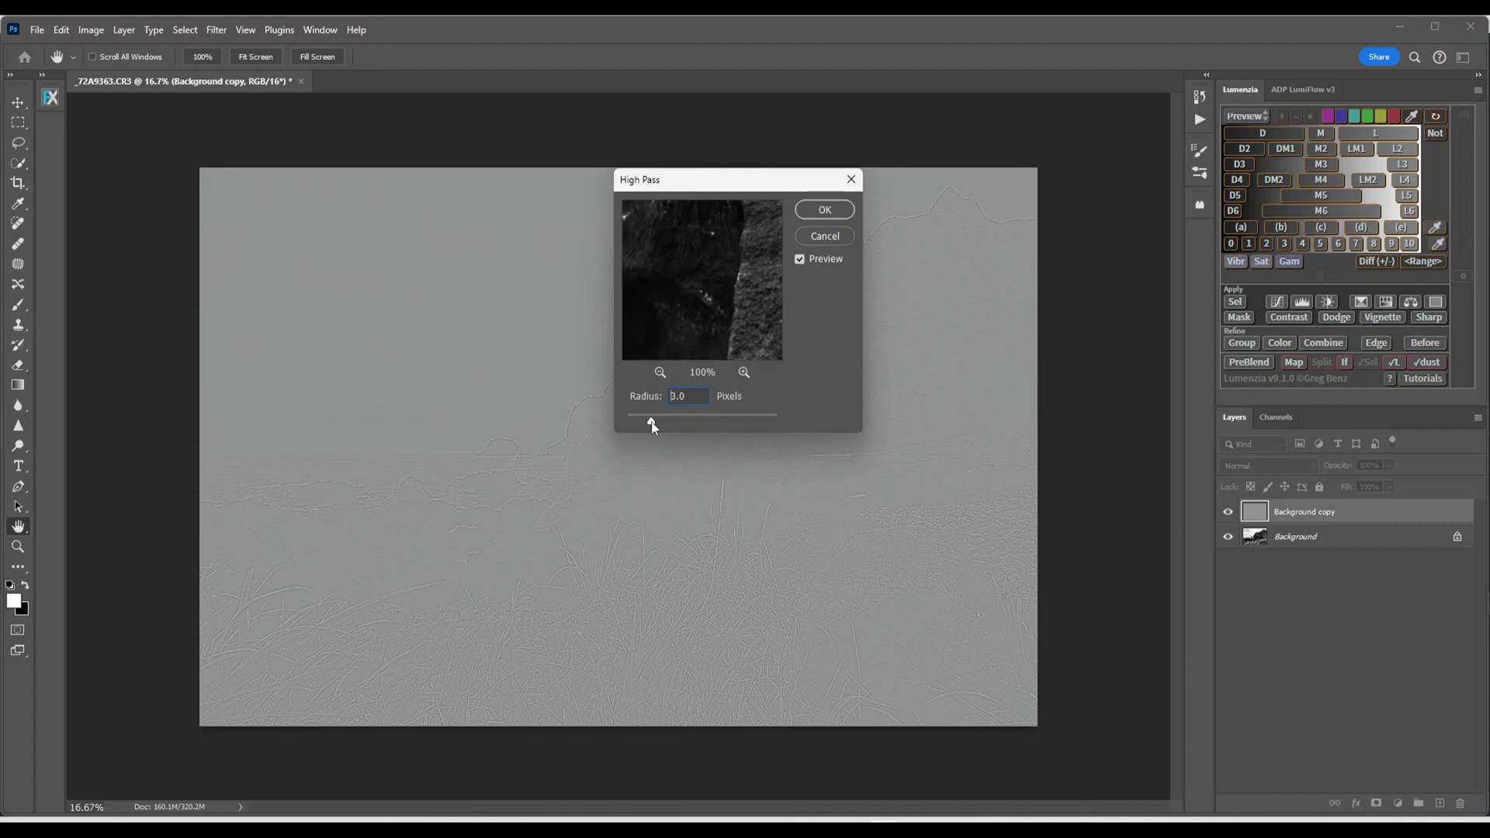
pyautogui.moveTo(652, 423); pyautogui.dragTo(669, 425)
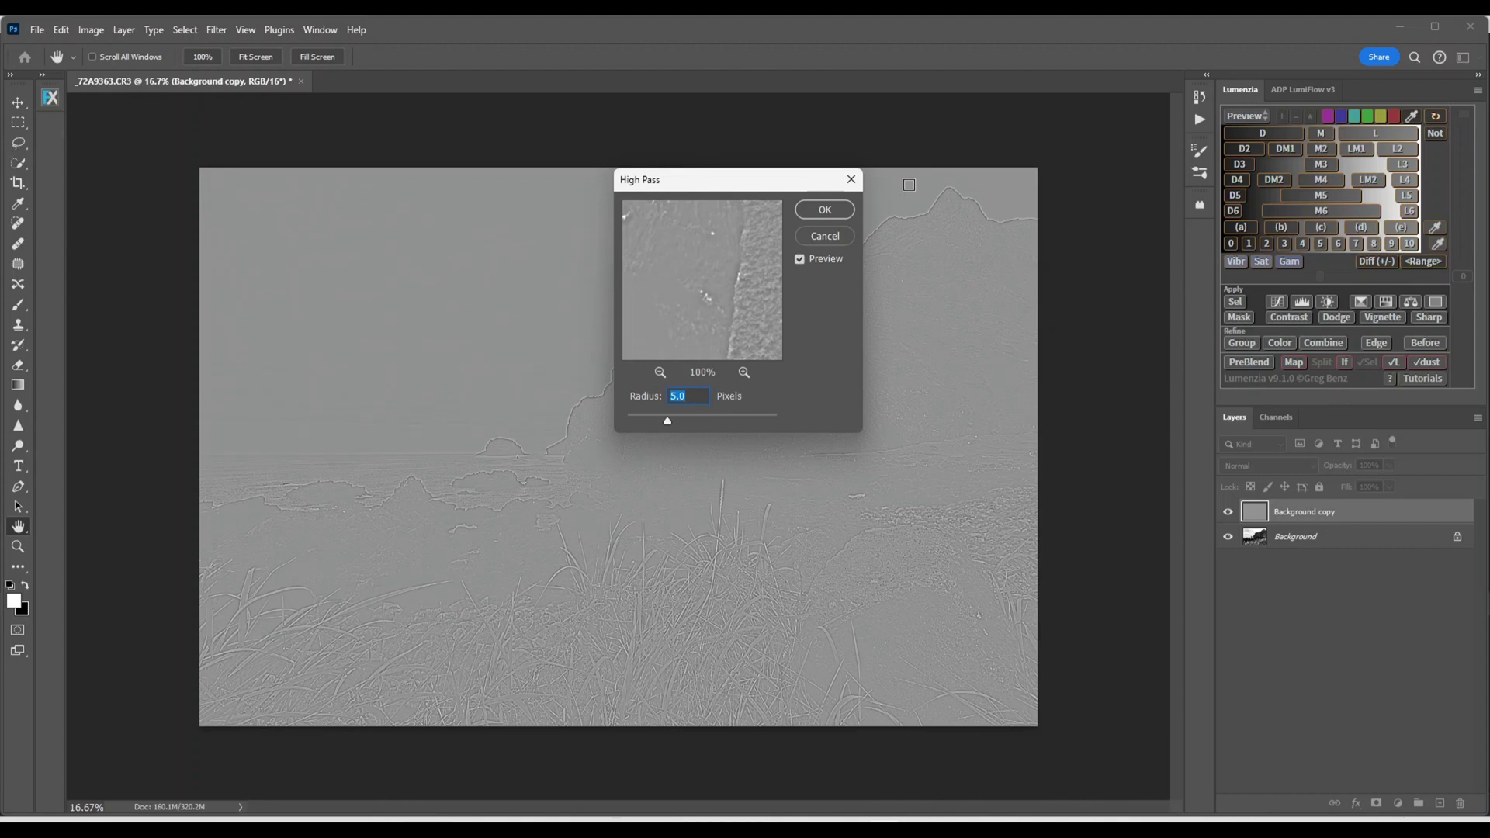
pyautogui.click(823, 213)
# Set the high-pass Background copy layer's blend mode to Overlay
pyautogui.press('z')
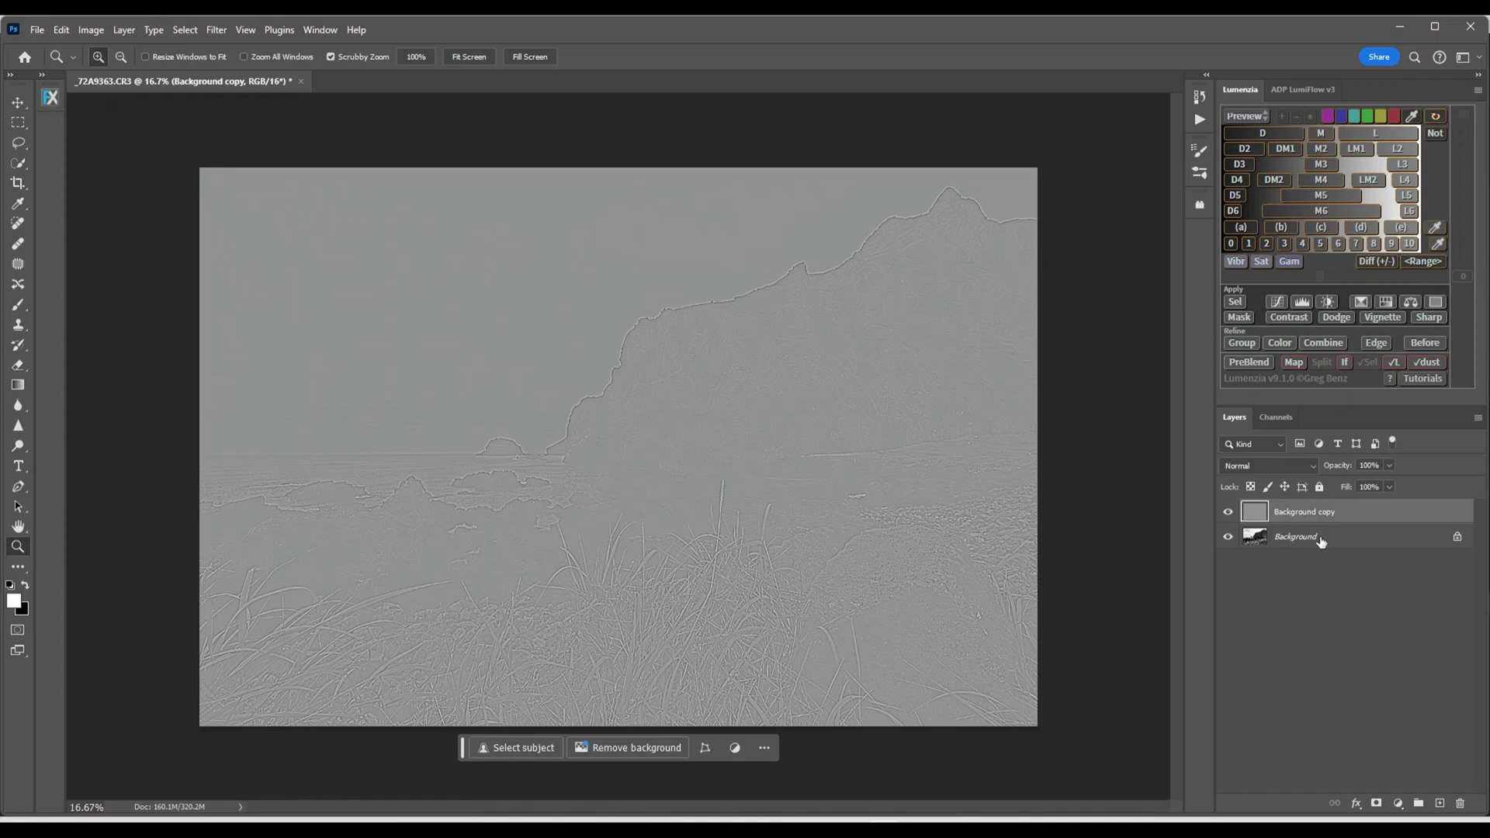
pyautogui.click(1315, 467)
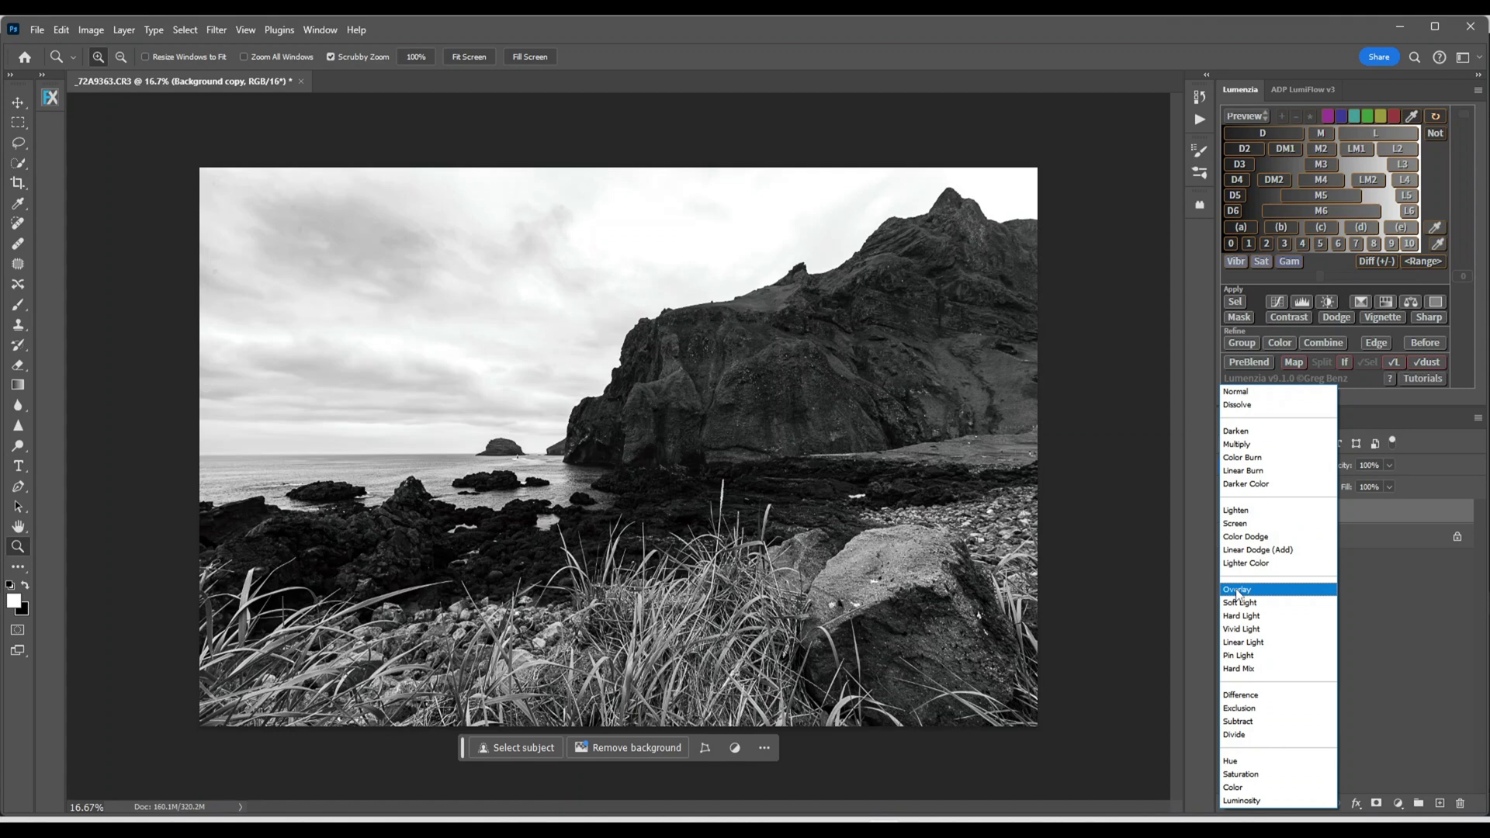
pyautogui.click(1237, 590)
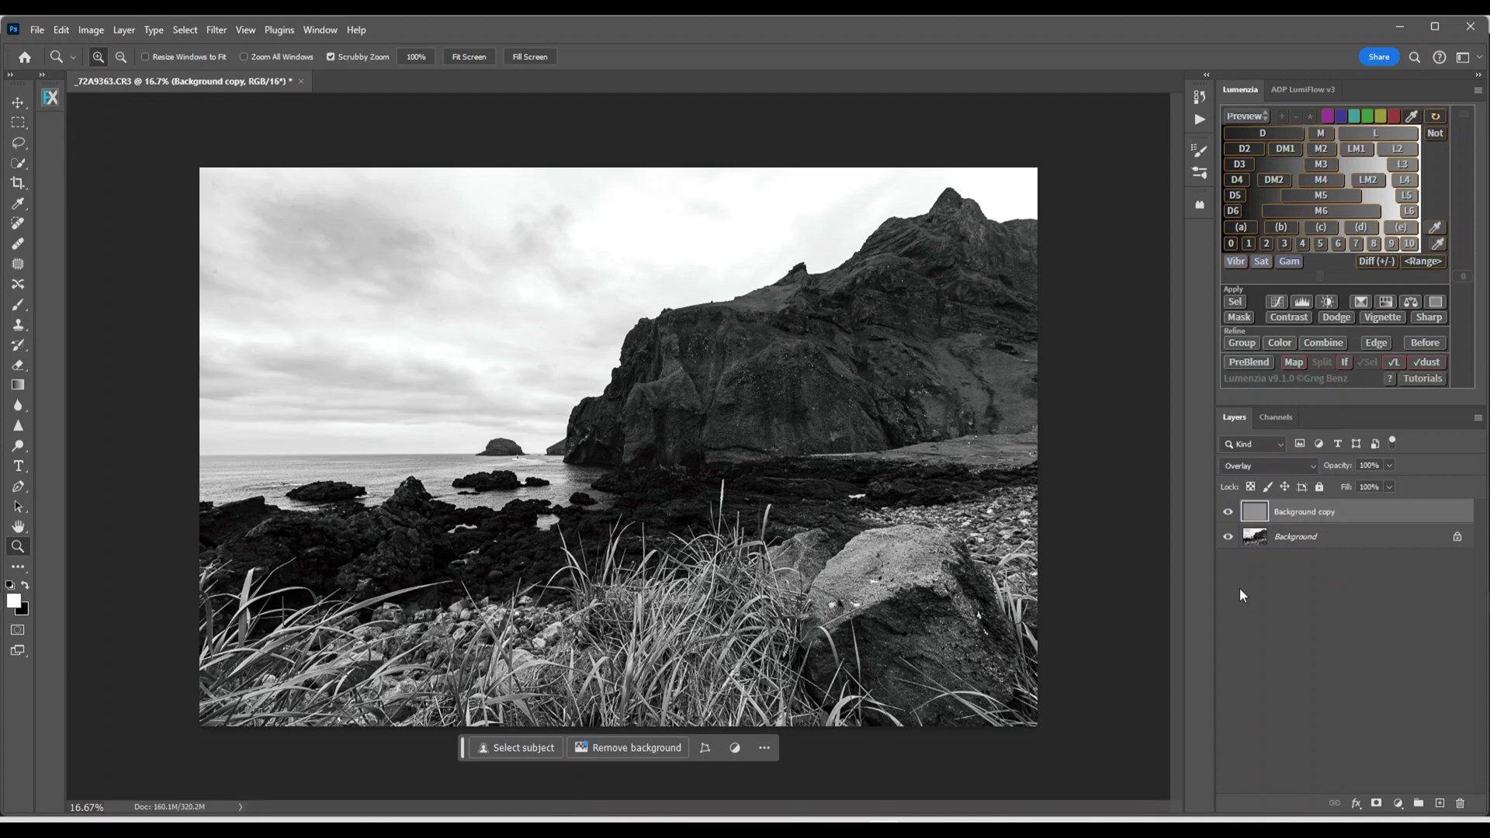
# Toggle Background copy off and on to compare sharpening, leaving it visible, then open the Window menu
pyautogui.click(1228, 513)
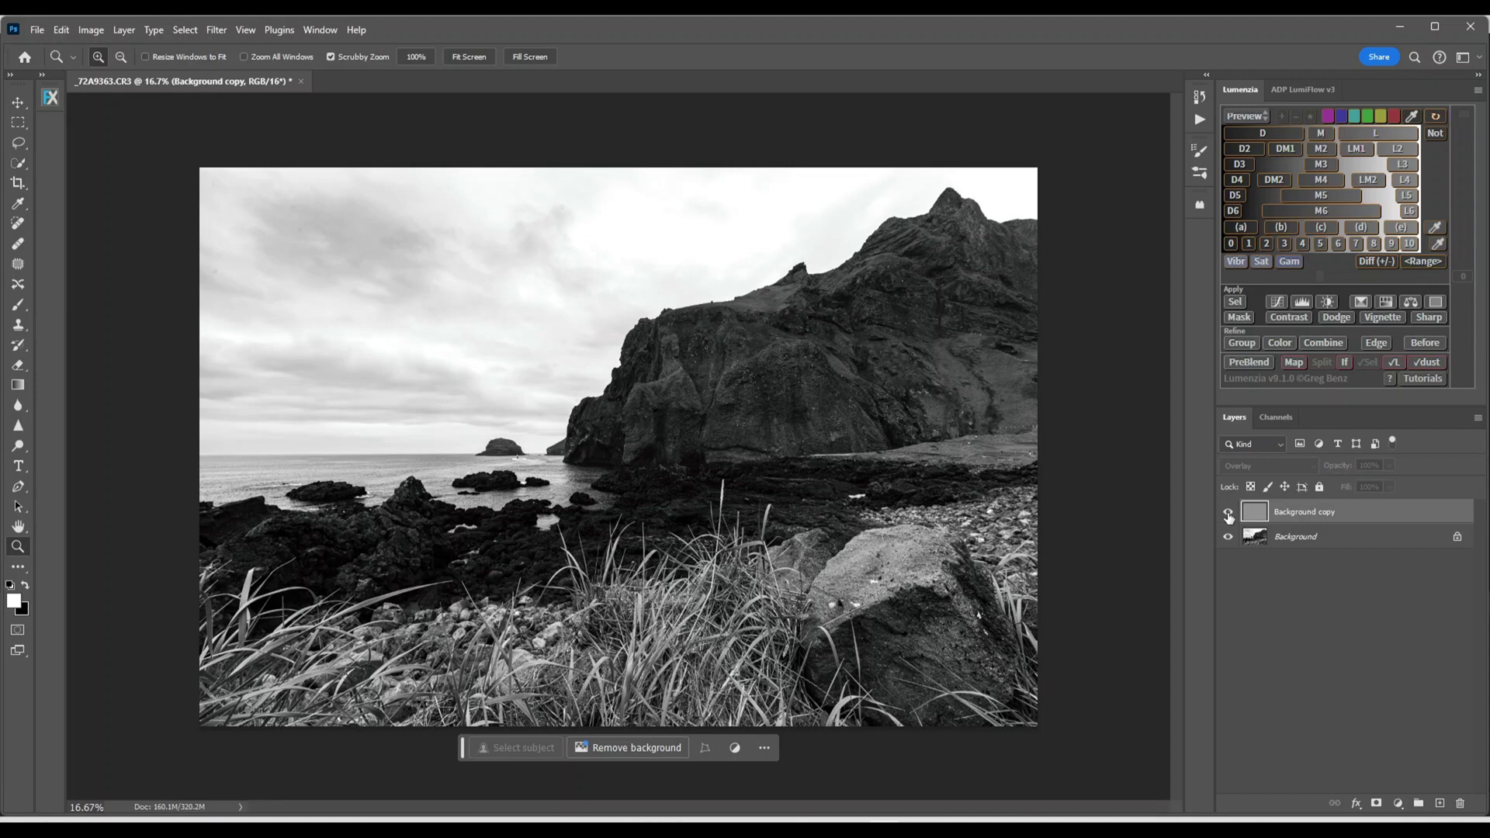
pyautogui.click(1227, 513)
pyautogui.click(1227, 513)
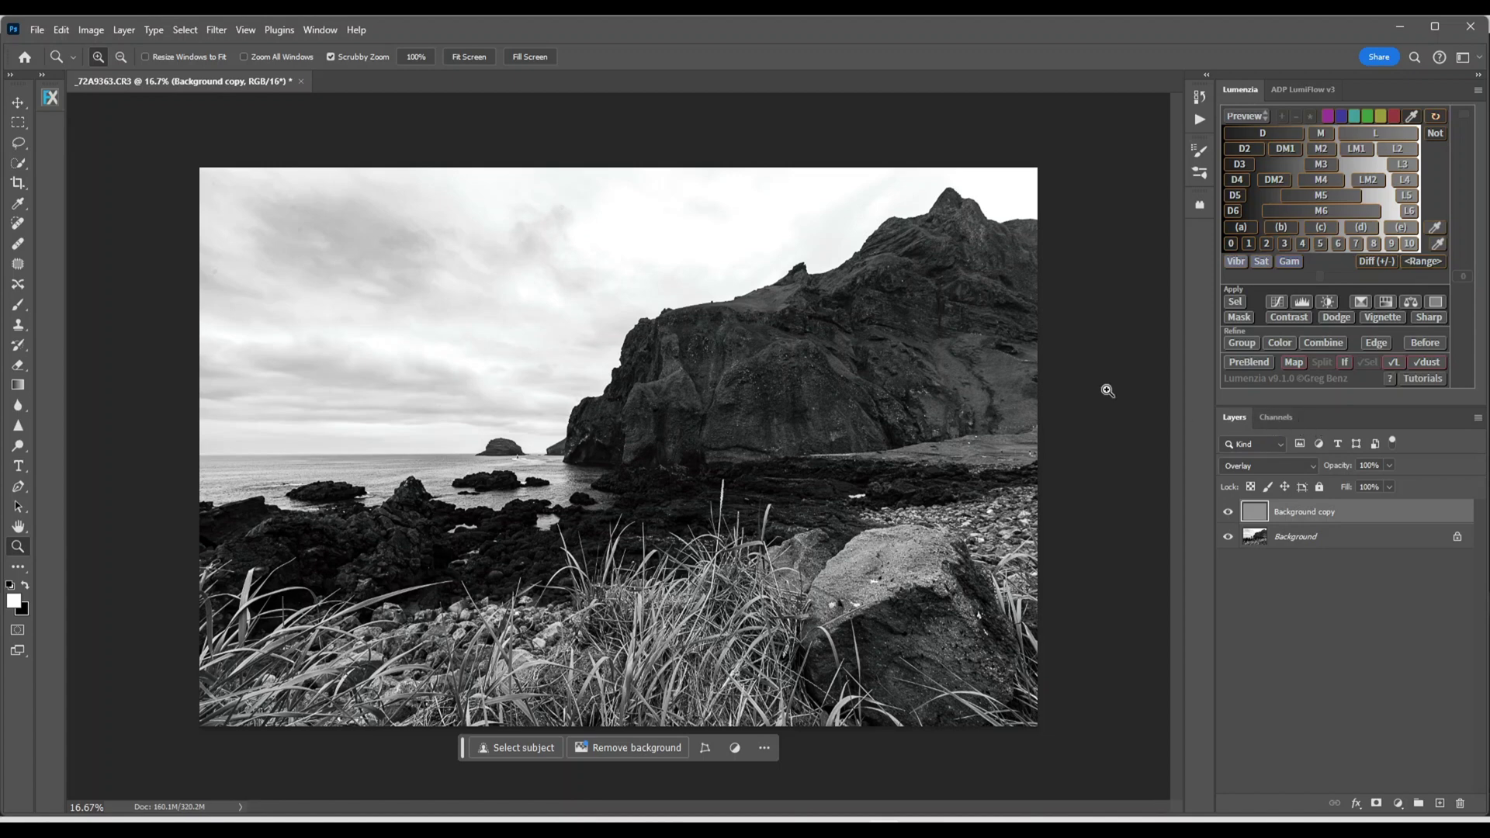
pyautogui.click(322, 29)
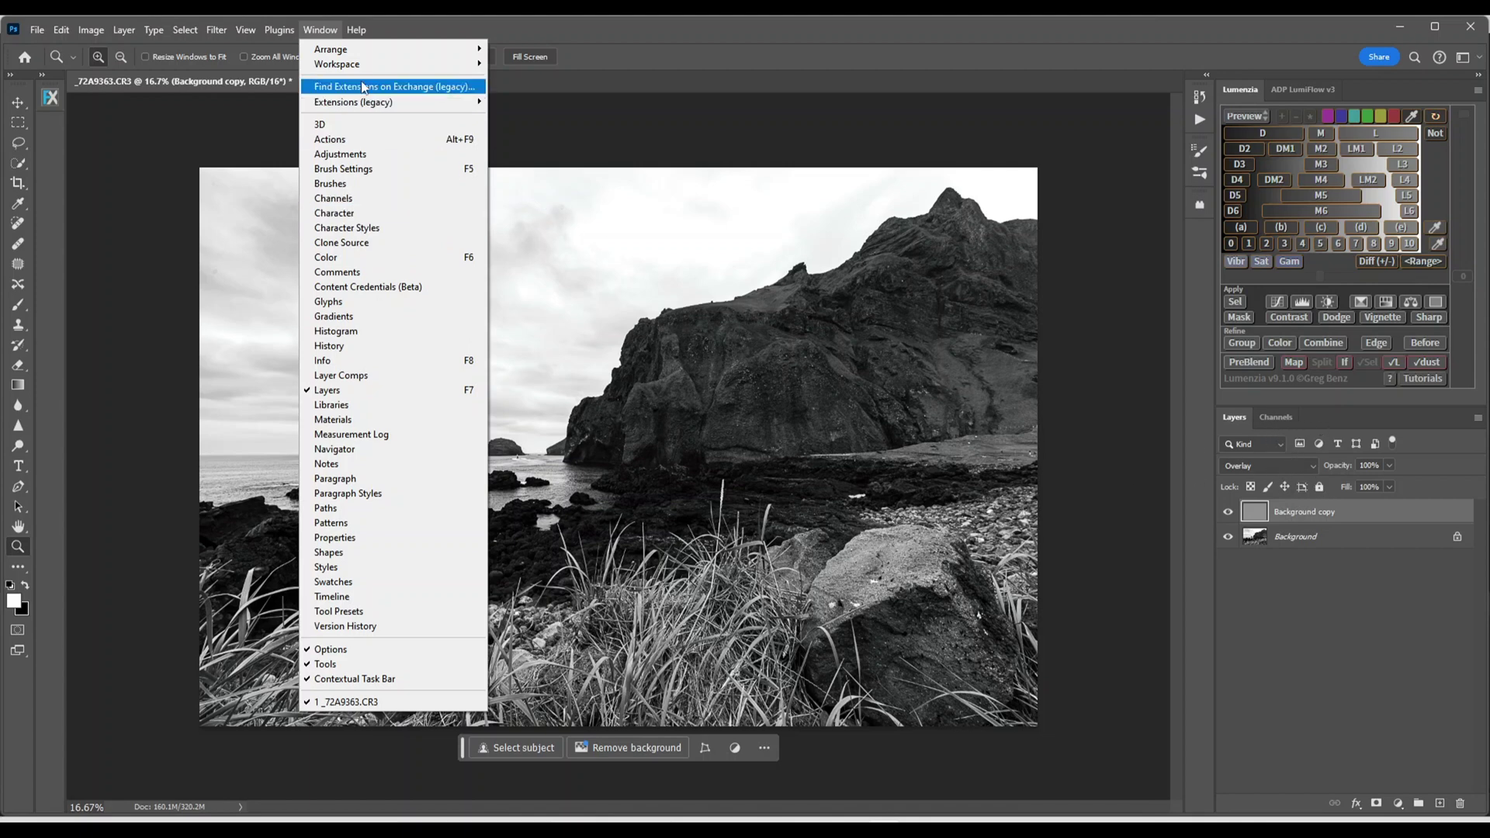
# Close the menu and switch to the Channels panel showing RGB, Red, Green and Blue
pyautogui.moveTo(356, 31)
pyautogui.click(639, 39)
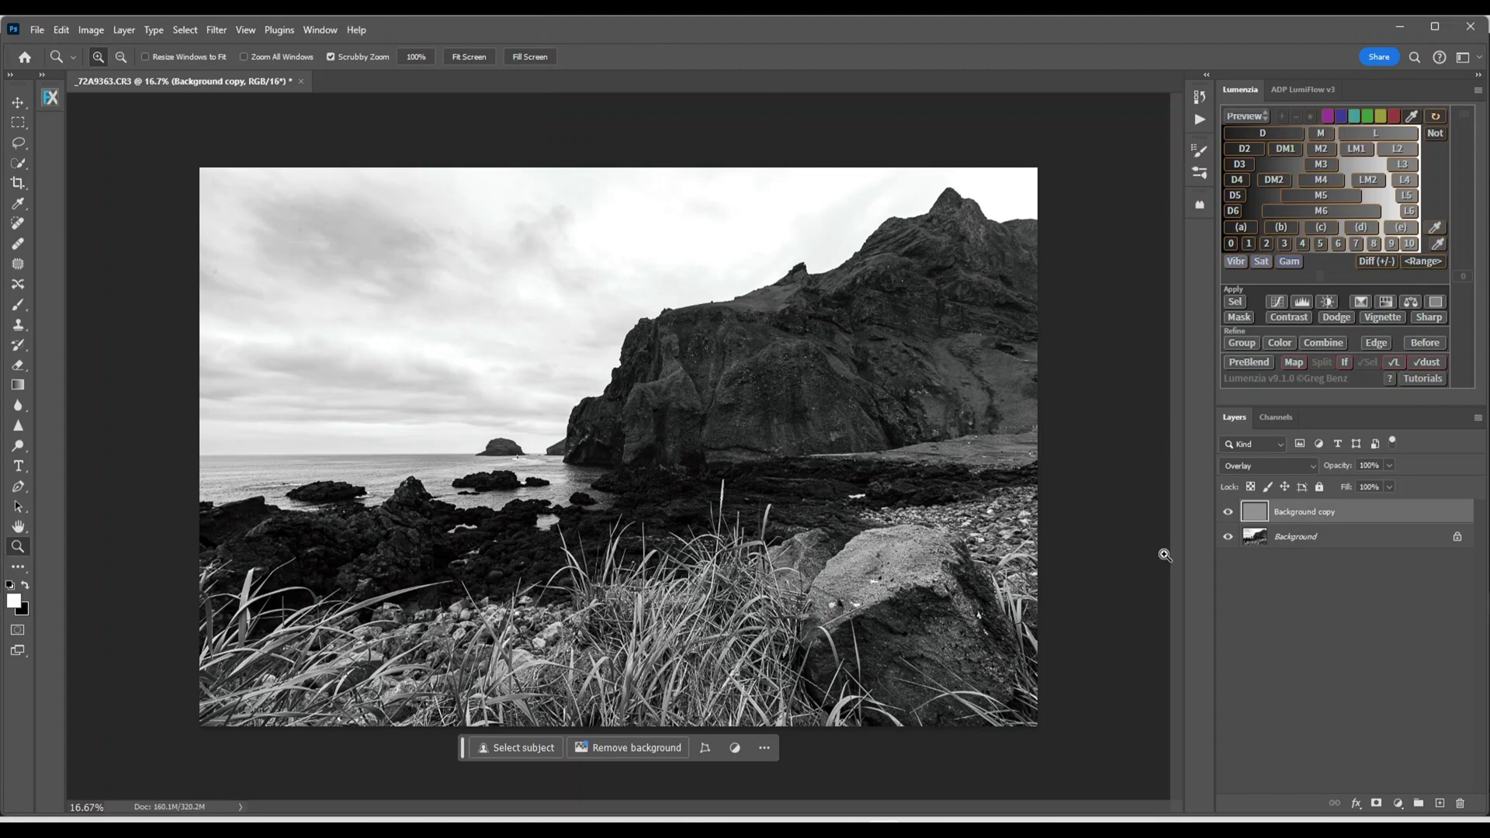
pyautogui.click(1274, 417)
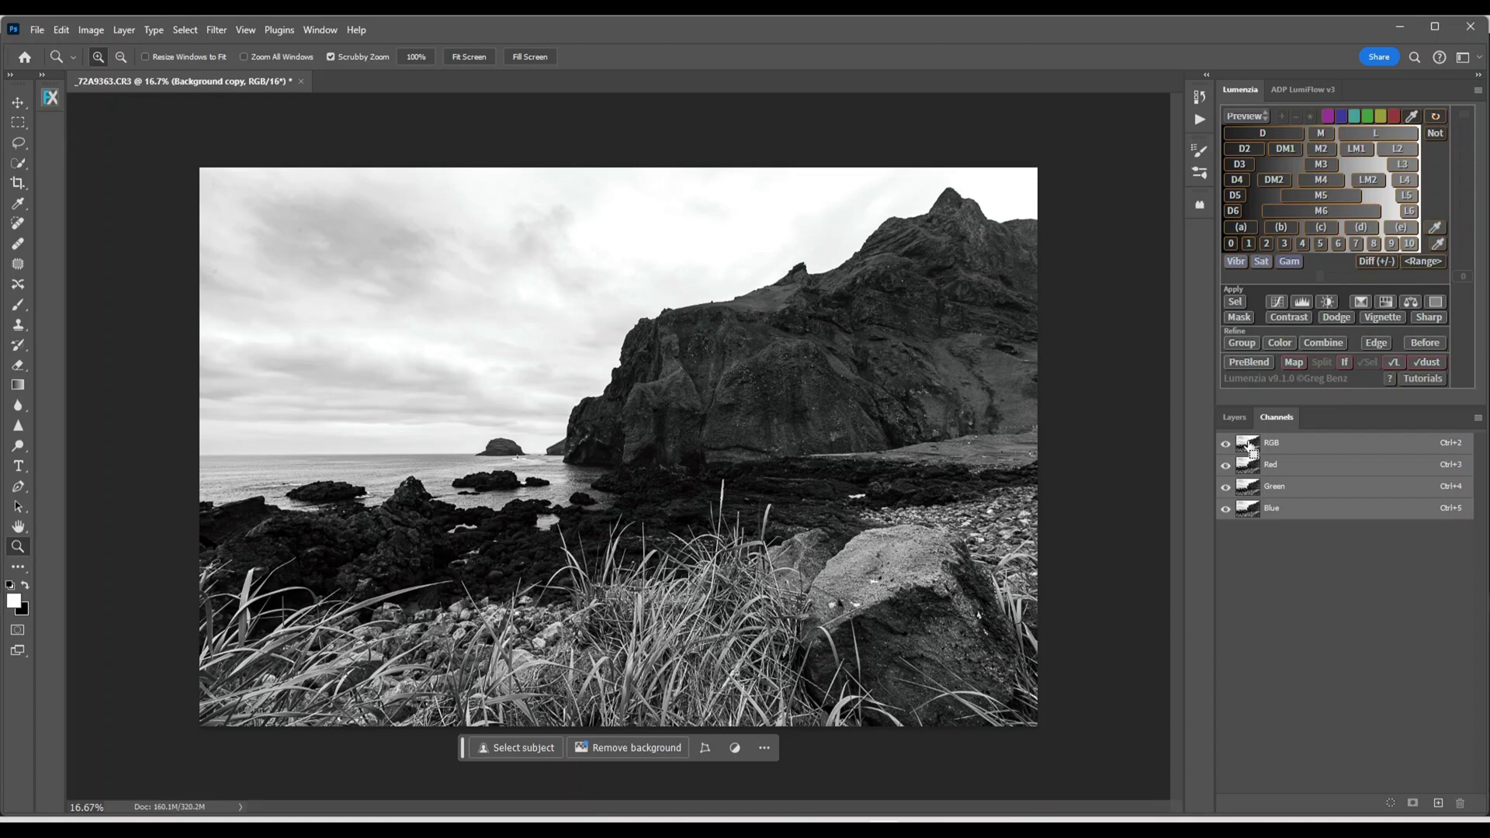
# Load a darks-zone luminosity selection from the Lumenzia panel
pyautogui.keyDown('ctrl'); pyautogui.click(1248, 445); pyautogui.keyUp('ctrl')
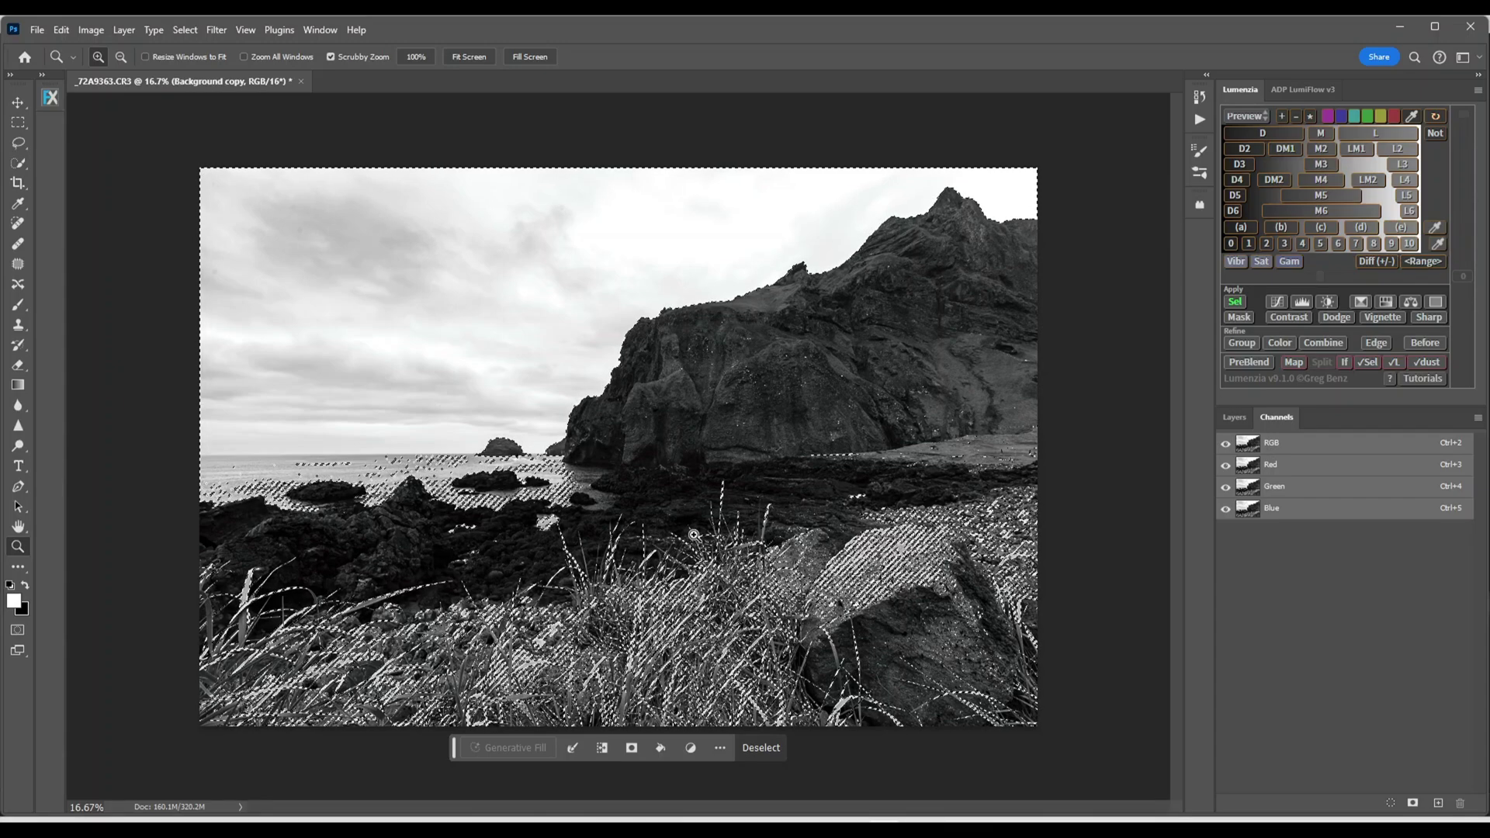
# Back in Layers, add a layer mask to Background copy from the shadow selection
pyautogui.click(1233, 419)
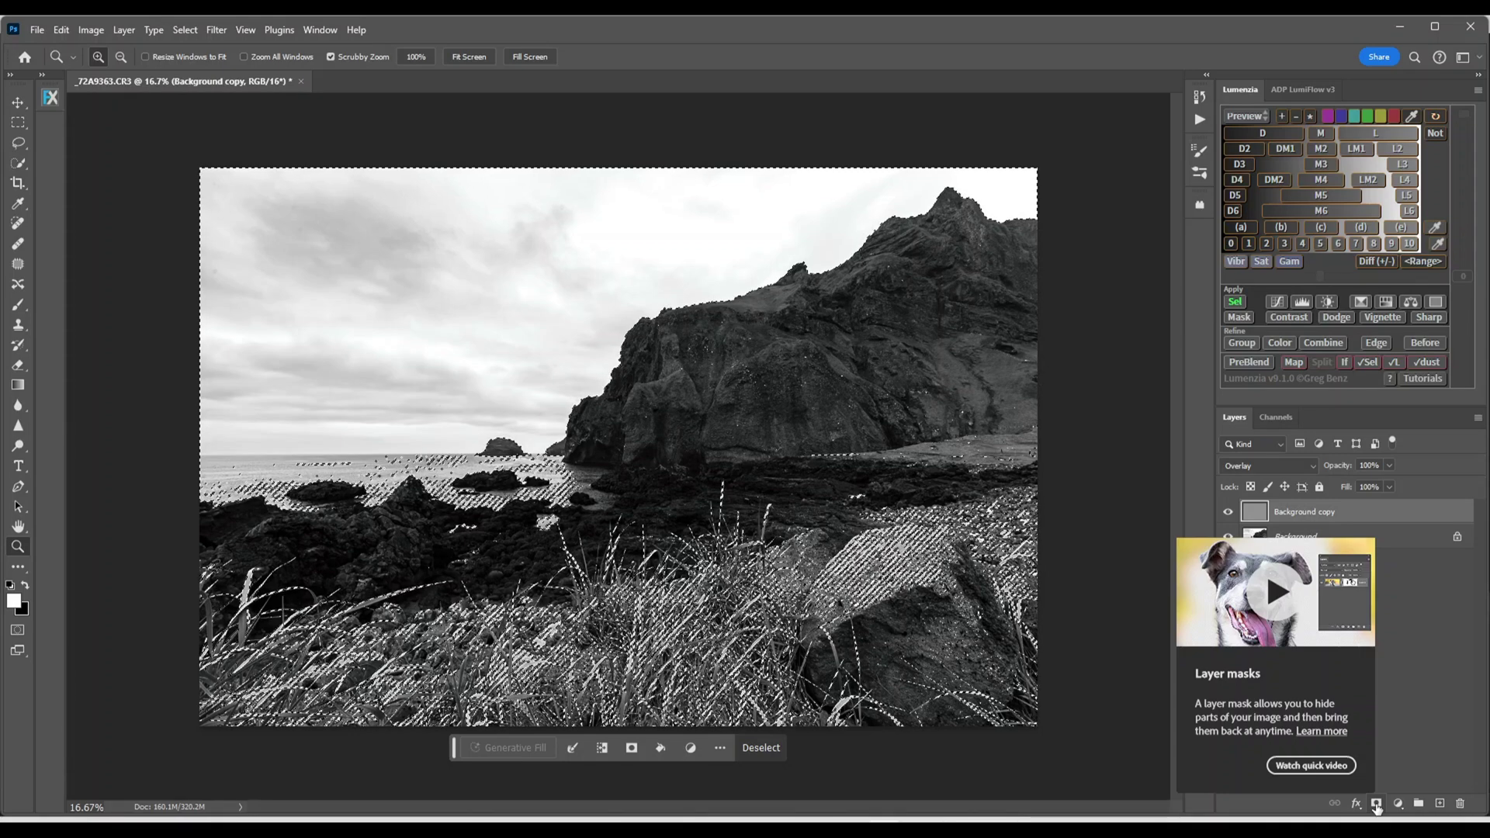
pyautogui.click(1375, 805)
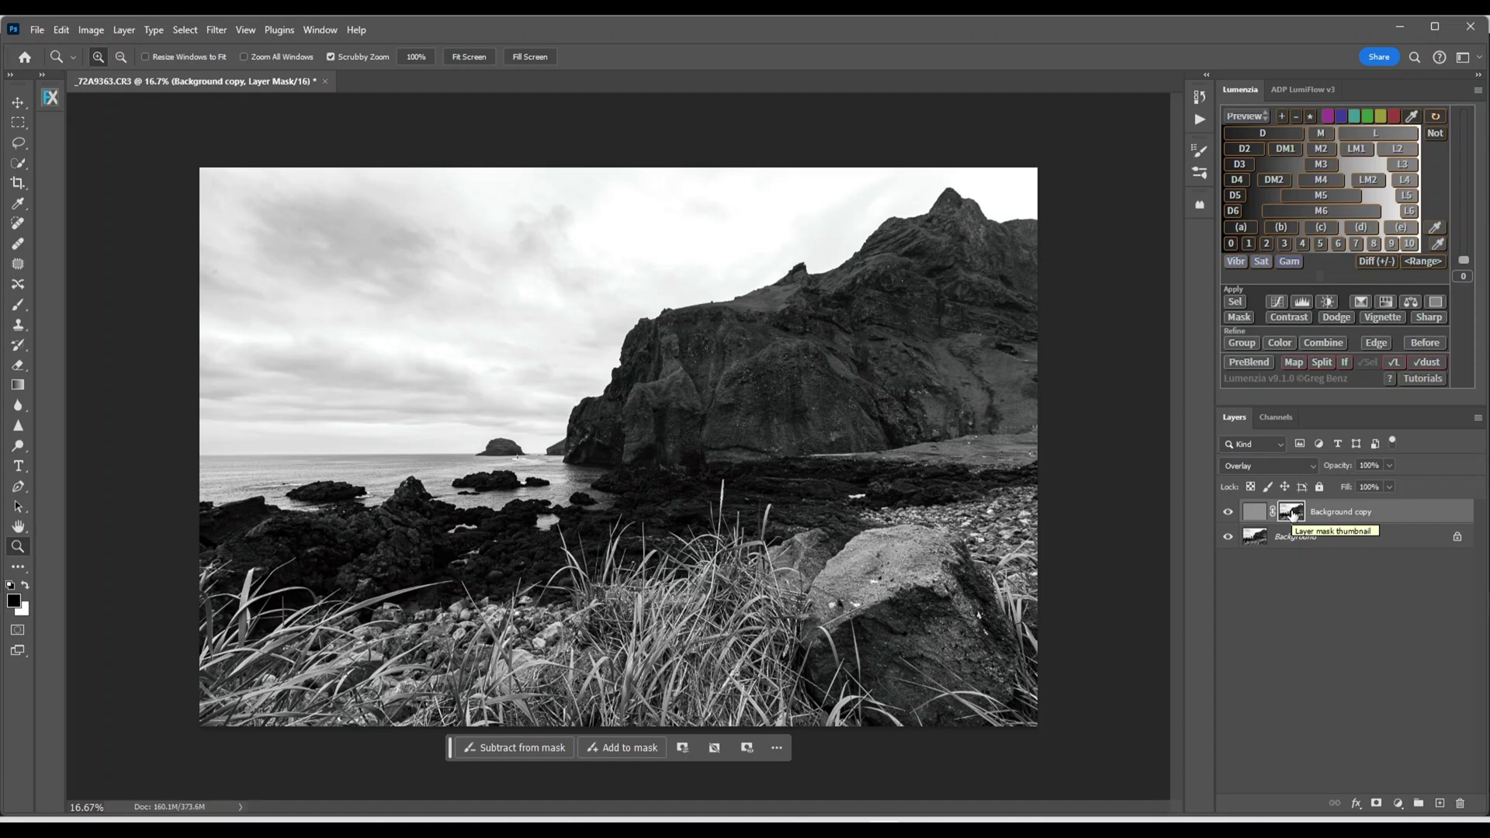
pyautogui.moveTo(1292, 514); pyautogui.dragTo(1292, 514)
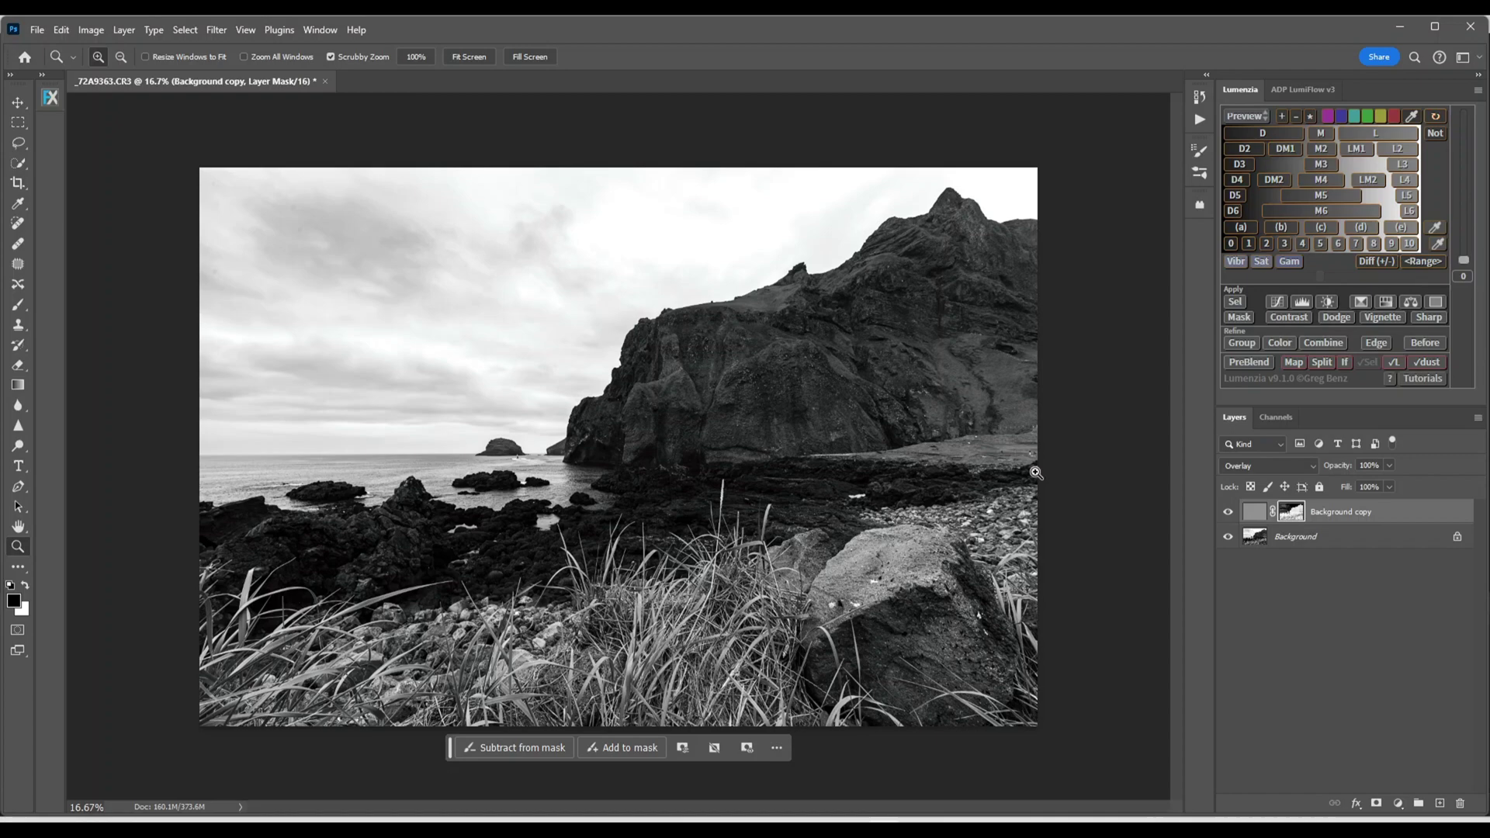
# Zoom into the cliff face and toggle the masked Background copy off and on, ending visible
pyautogui.moveTo(712, 398); pyautogui.dragTo(812, 412)
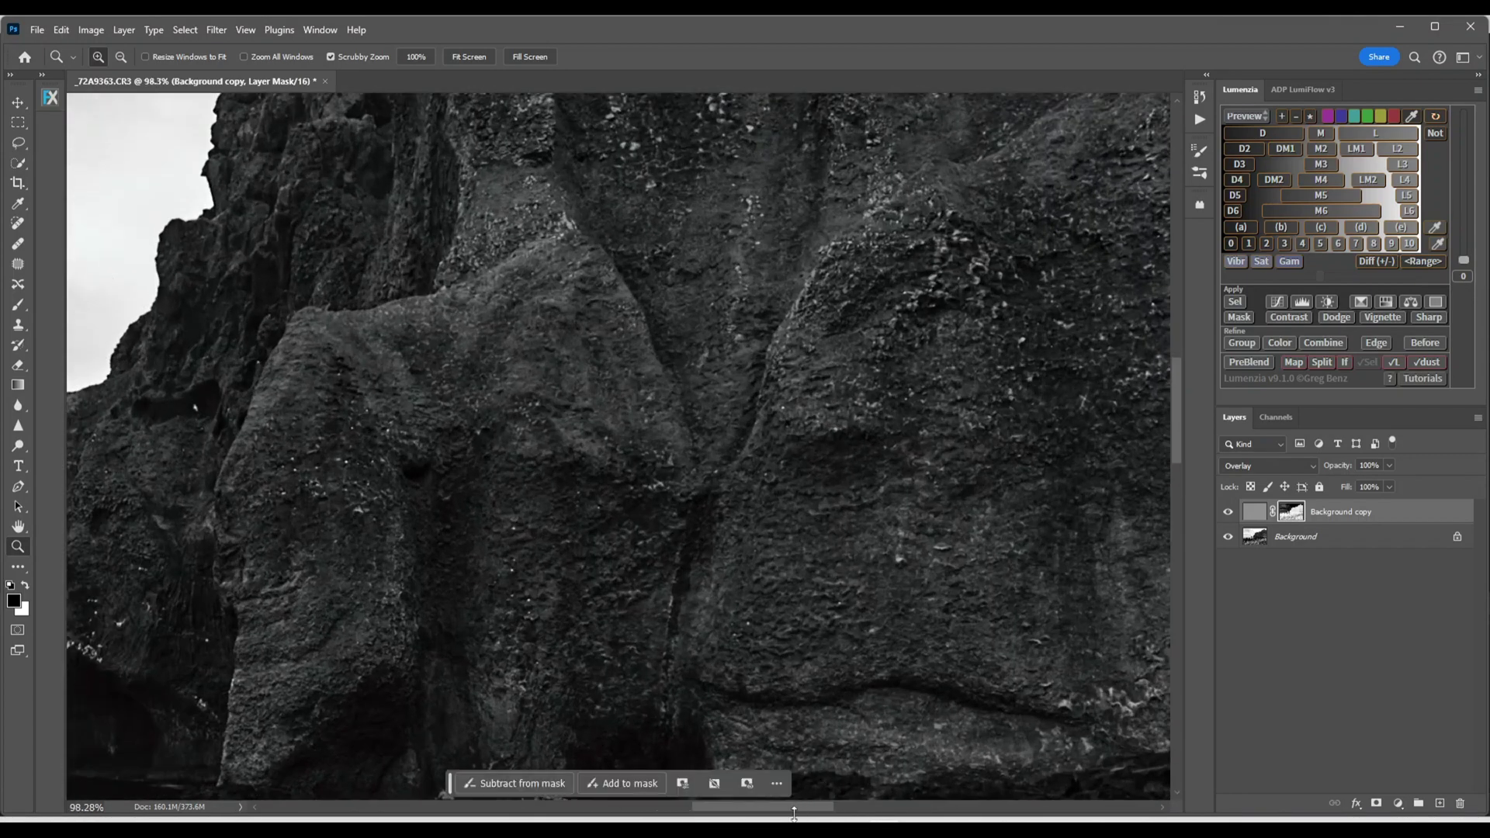
pyautogui.moveTo(794, 815); pyautogui.dragTo(712, 811)
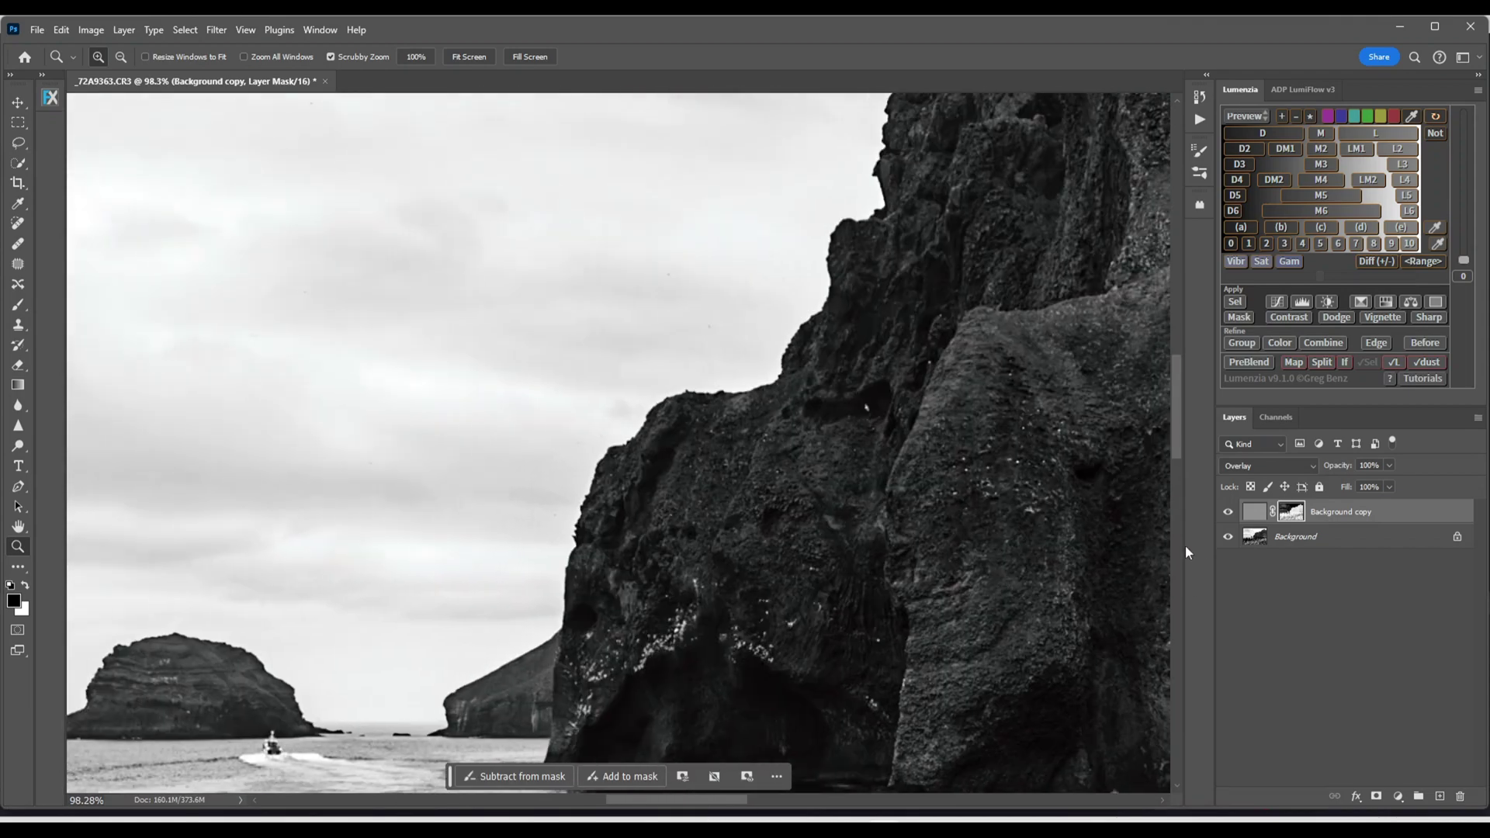
pyautogui.click(1228, 513)
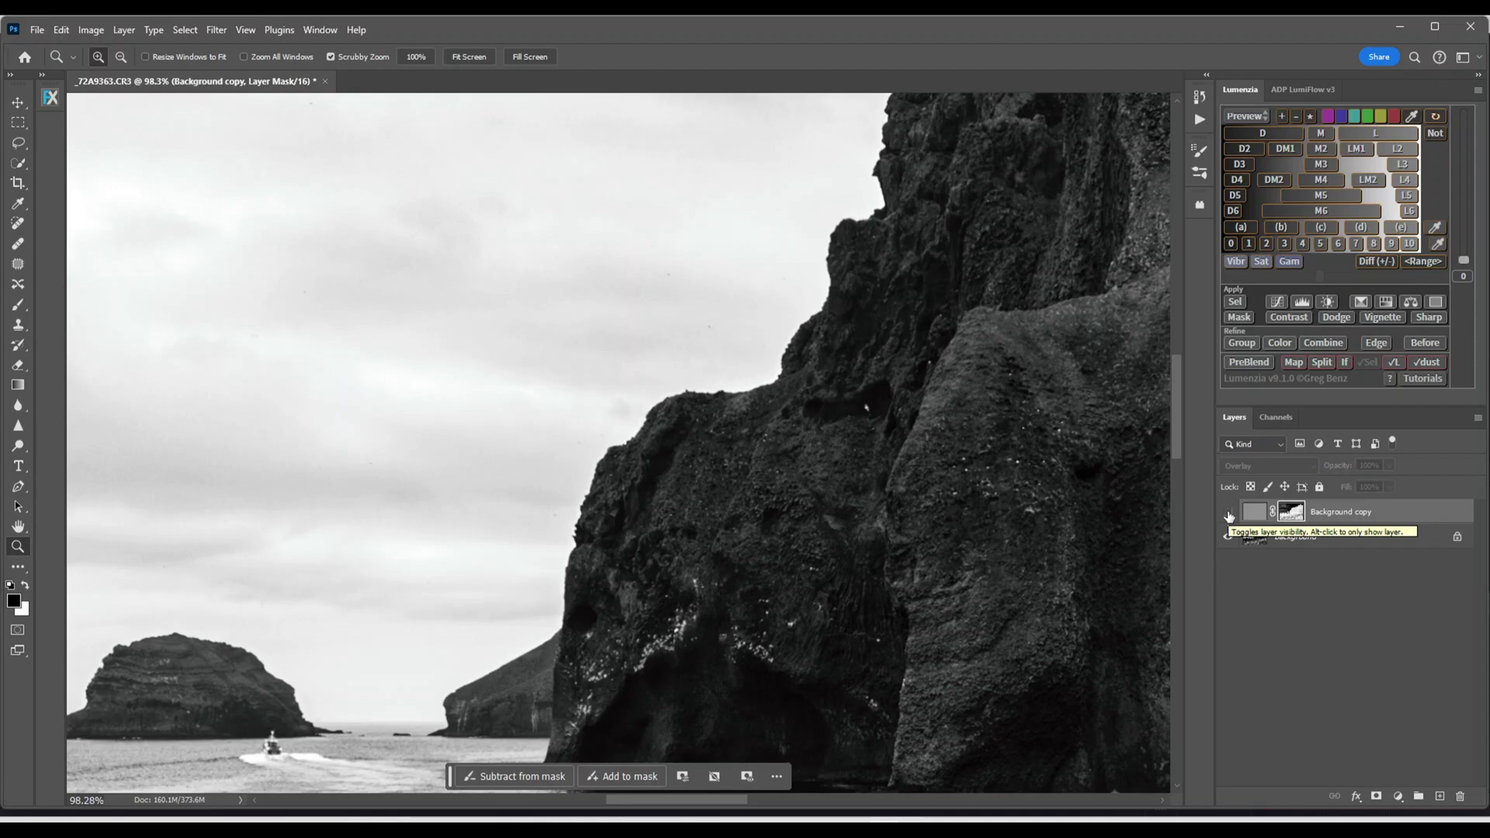
pyautogui.click(1228, 513)
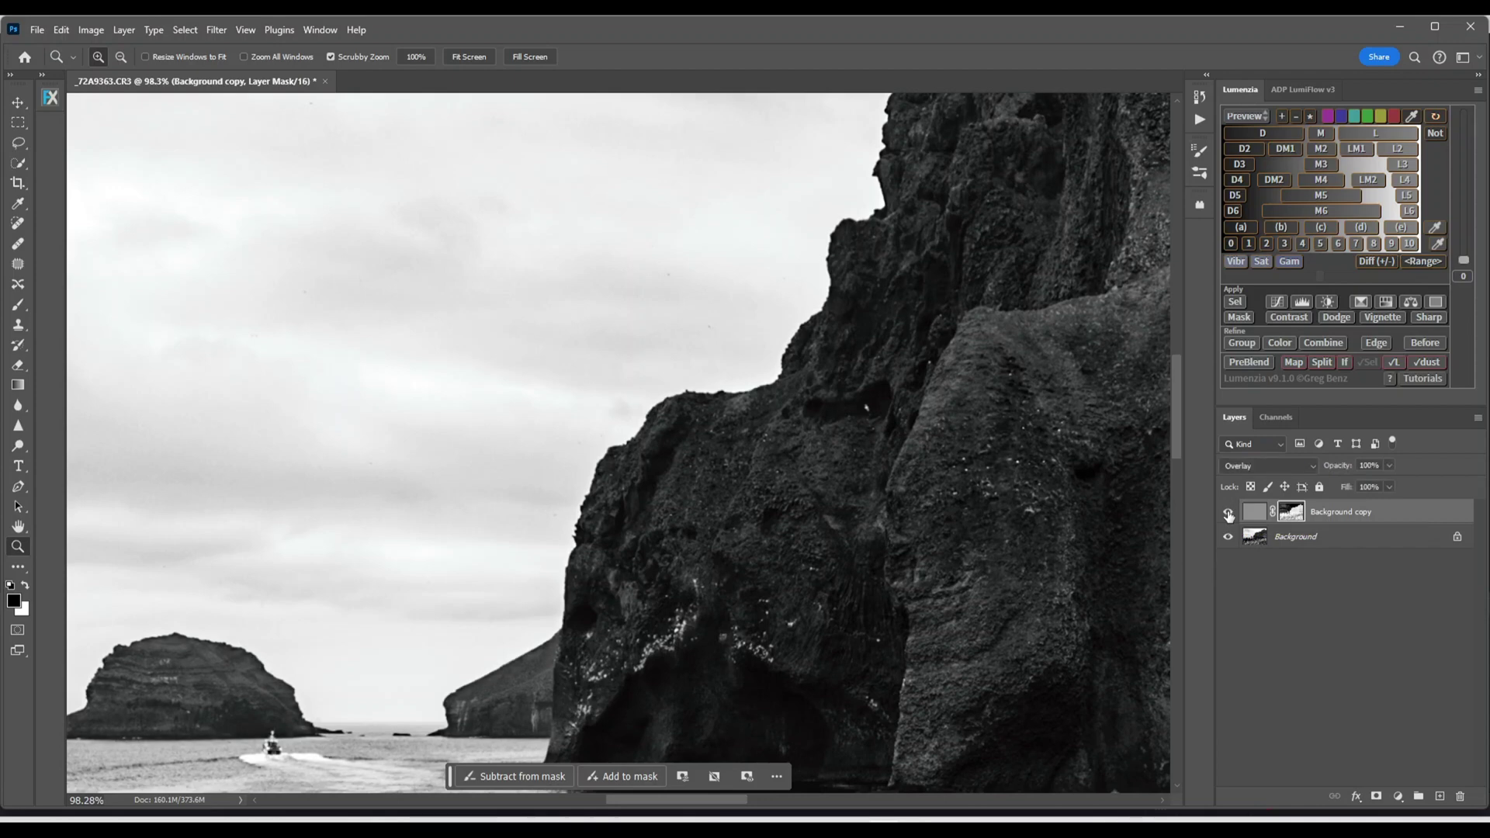
pyautogui.click(1228, 513)
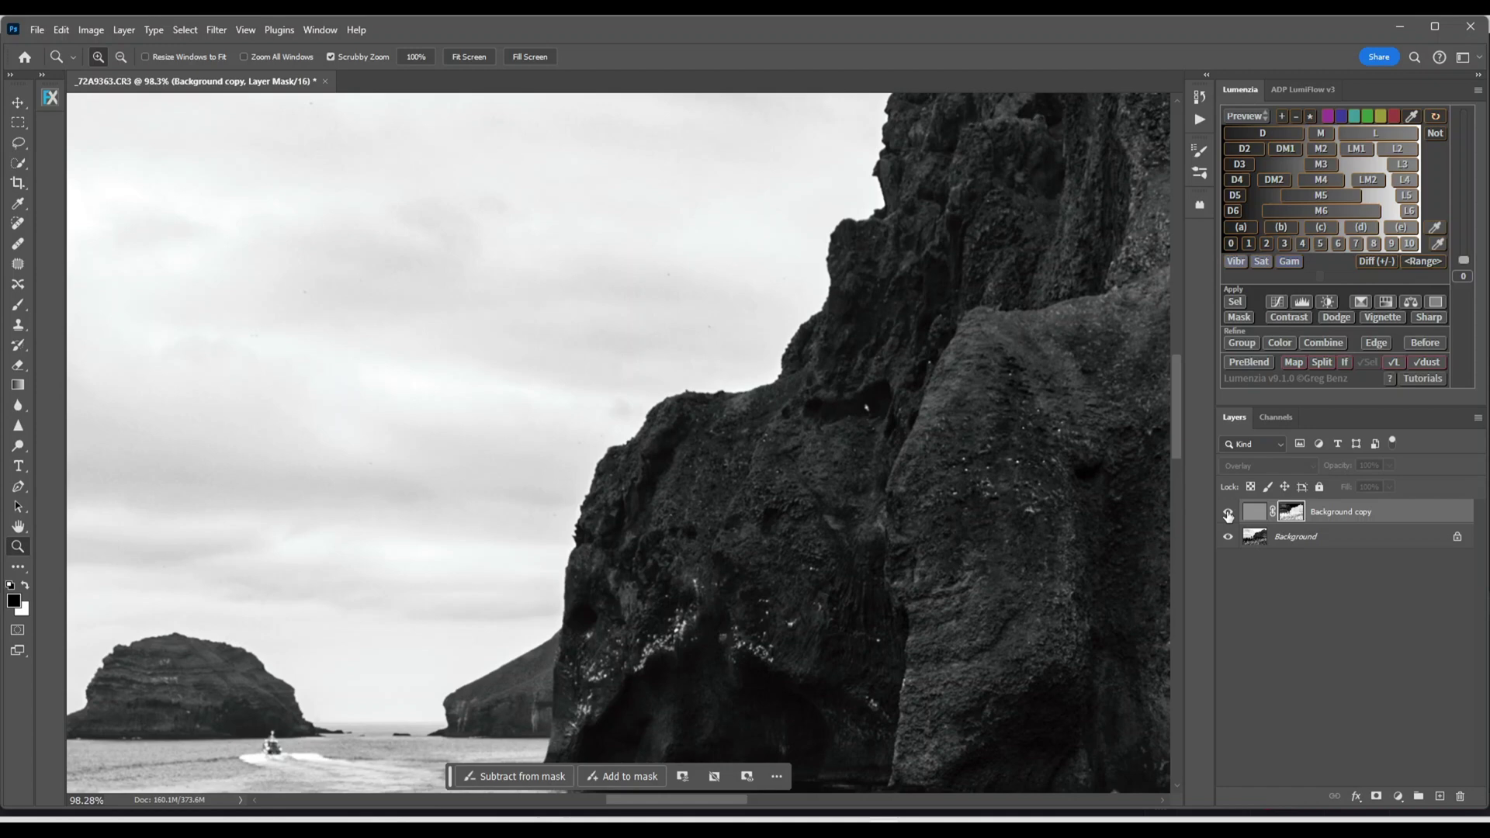
pyautogui.click(1228, 512)
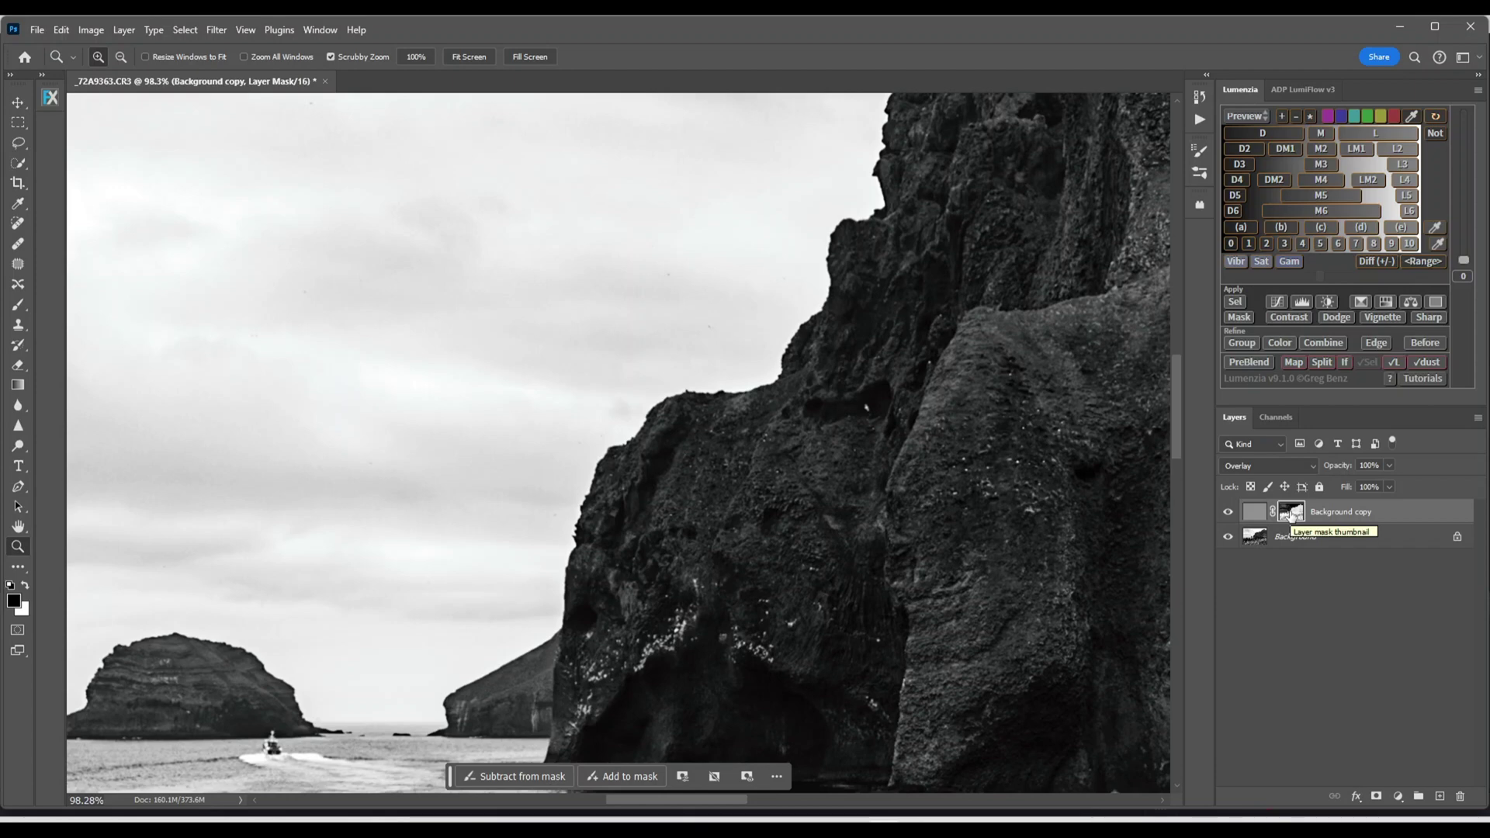
pyautogui.rightClick(1292, 516)
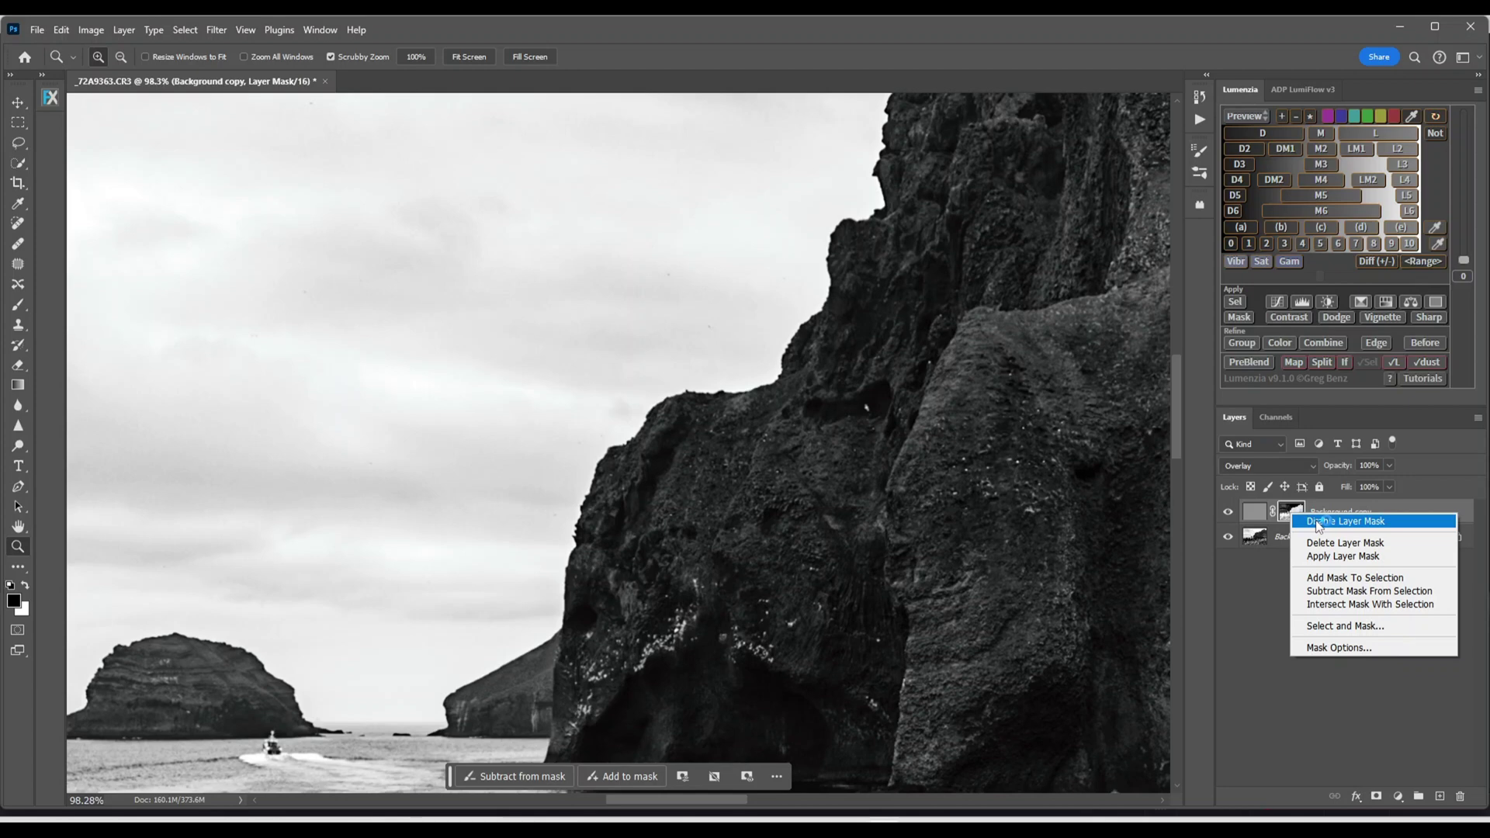
pyautogui.click(1318, 523)
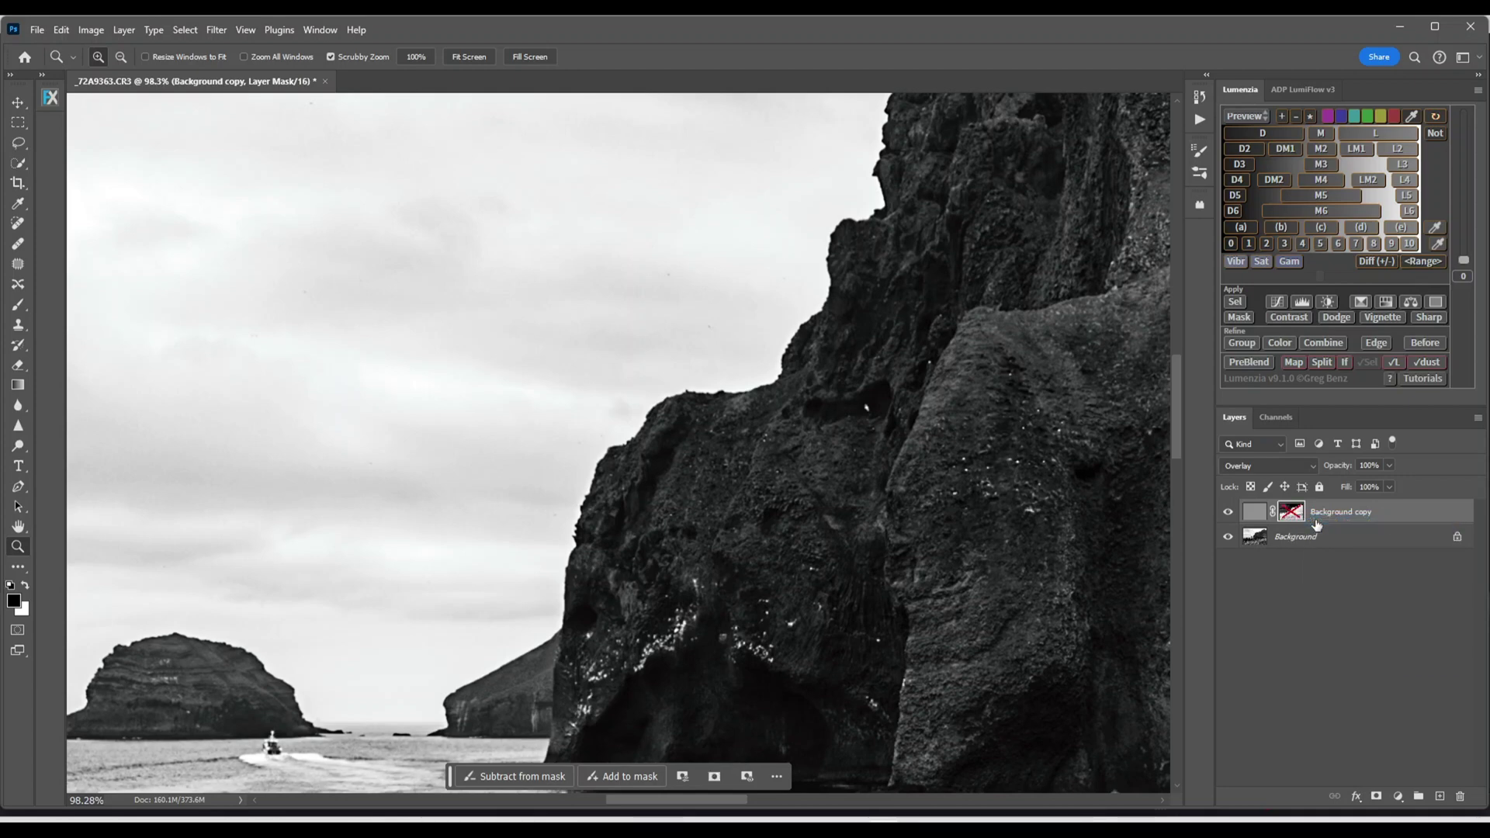
pyautogui.rightClick(1297, 518)
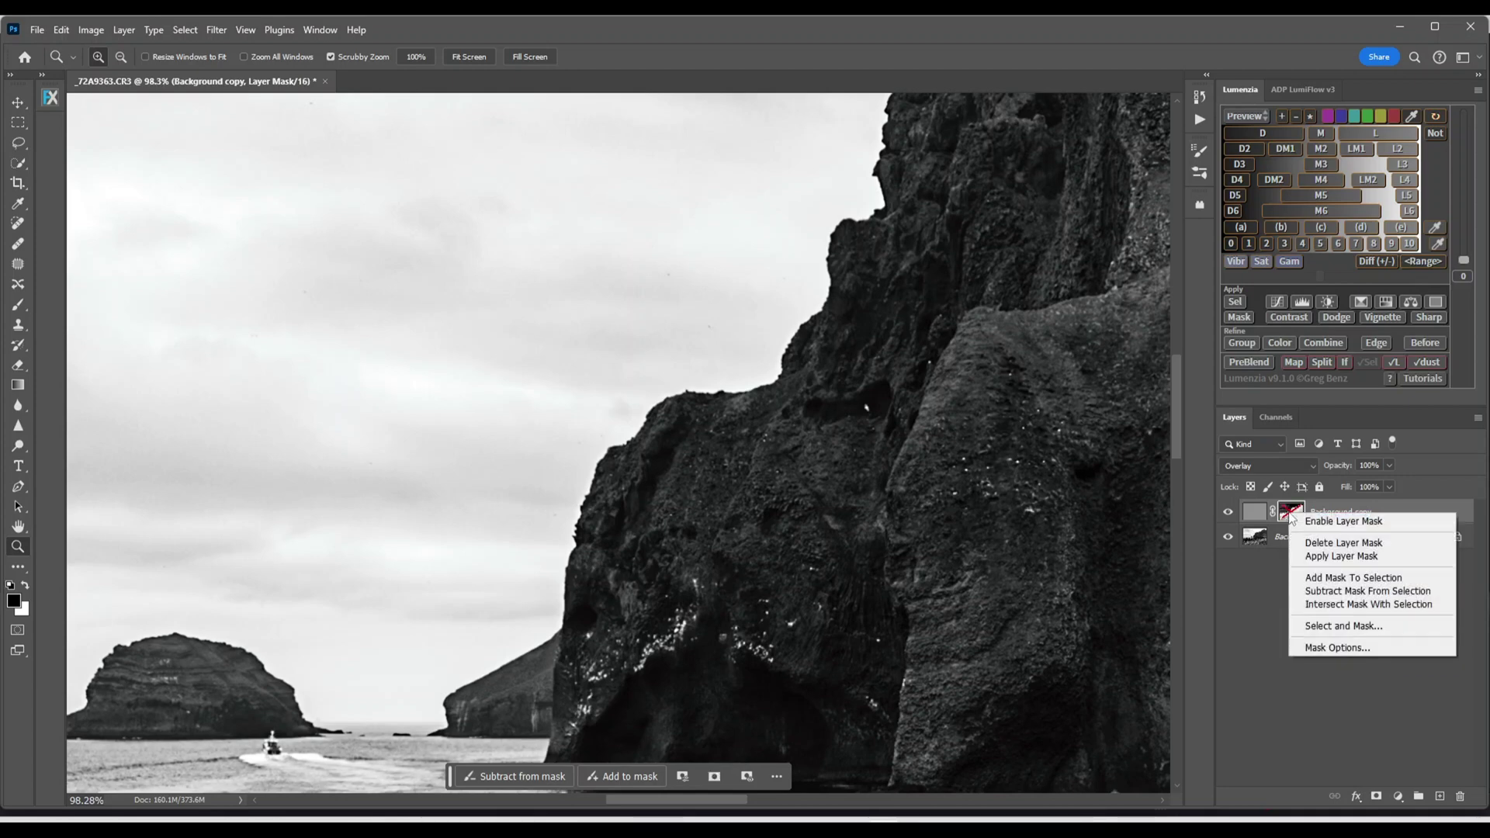
pyautogui.click(1316, 523)
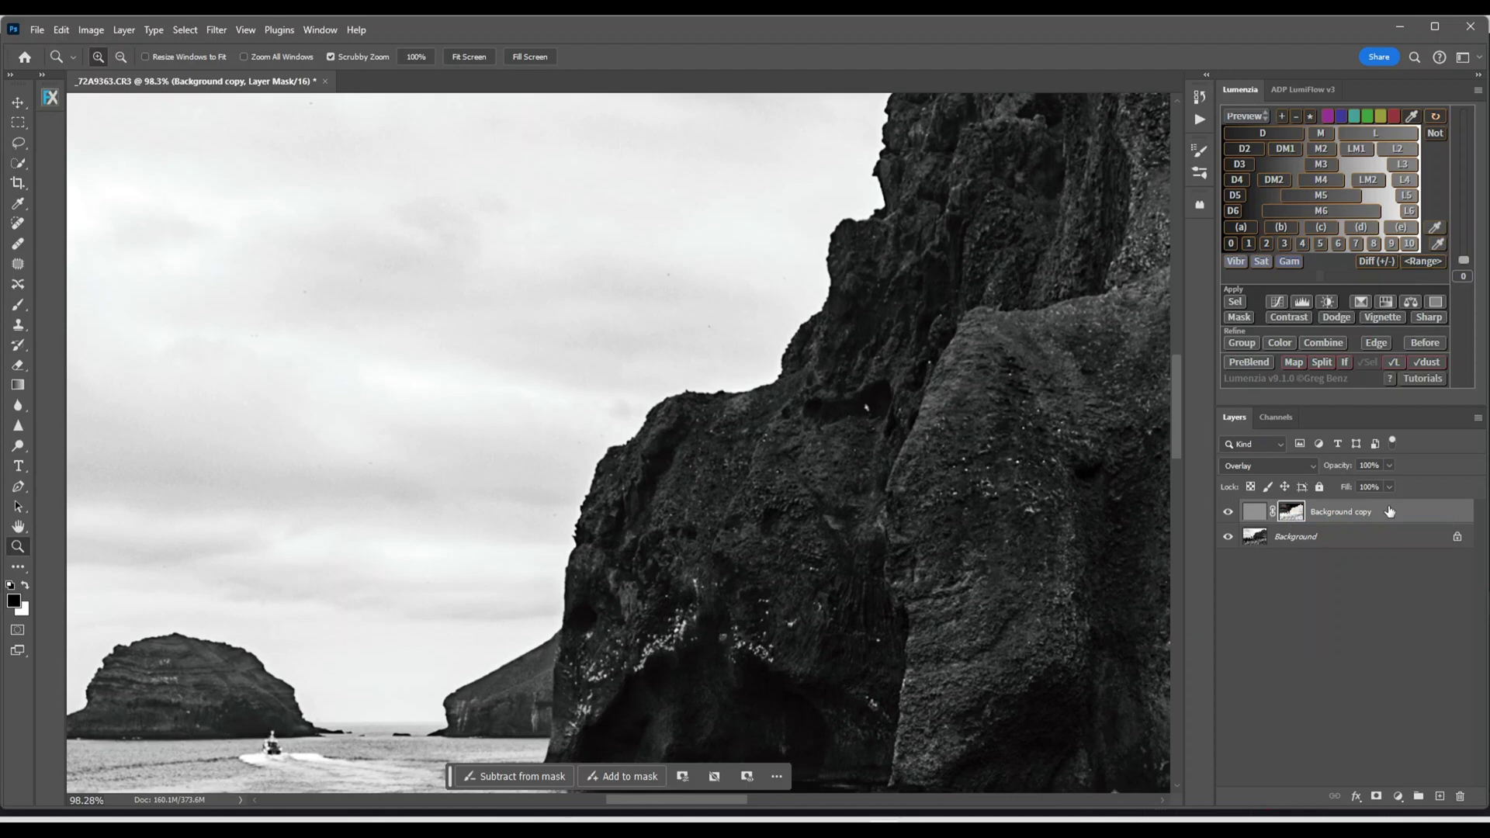
pyautogui.click(1389, 465)
pyautogui.moveTo(1390, 486); pyautogui.dragTo(1348, 489)
# Hide the High Pass Background copy layer to compare the unsharpened grass and rocks
pyautogui.click(1278, 603)
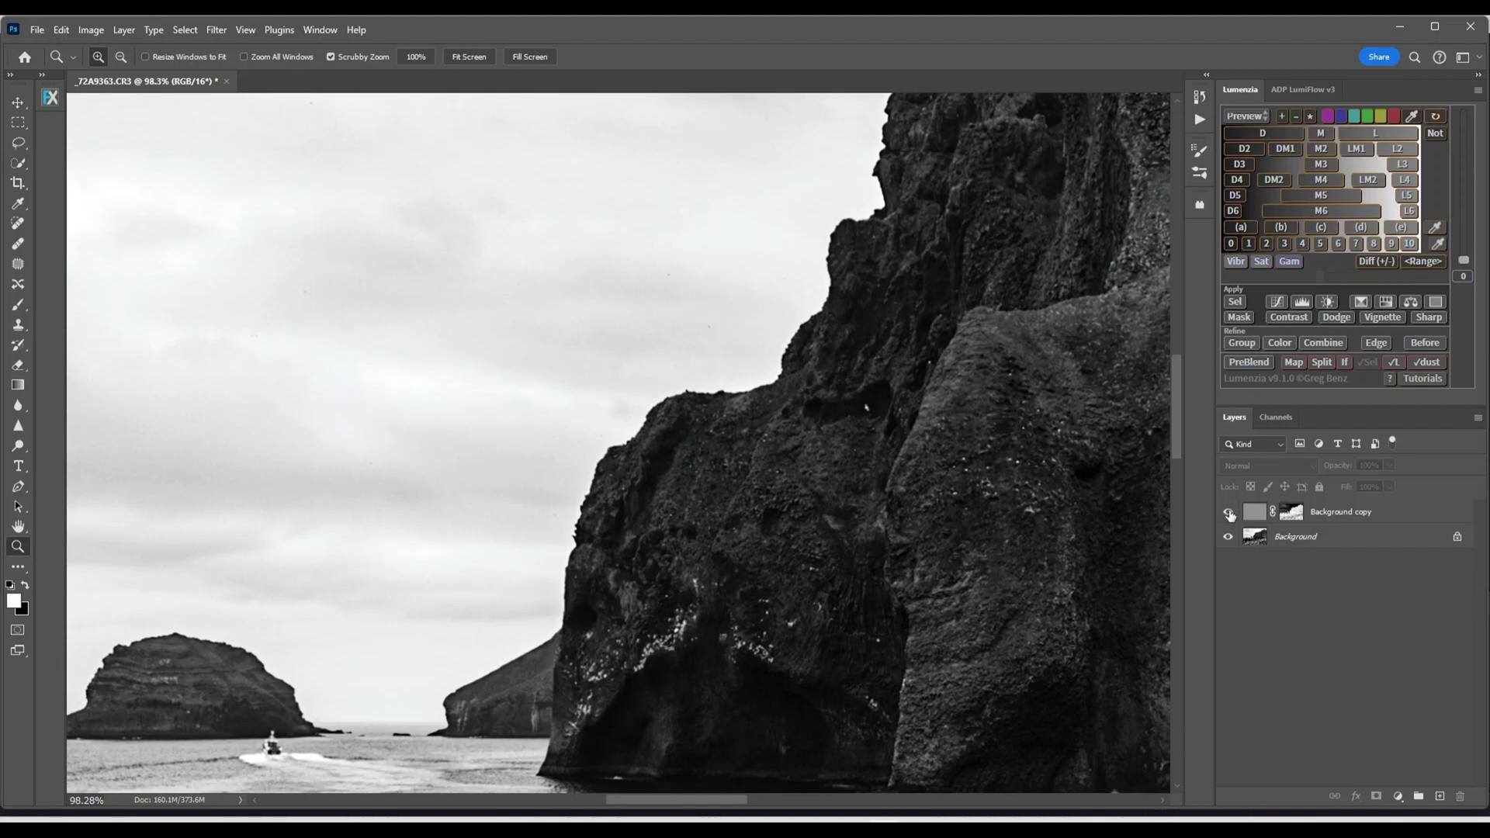
pyautogui.moveTo(1176, 434); pyautogui.dragTo(1189, 588)
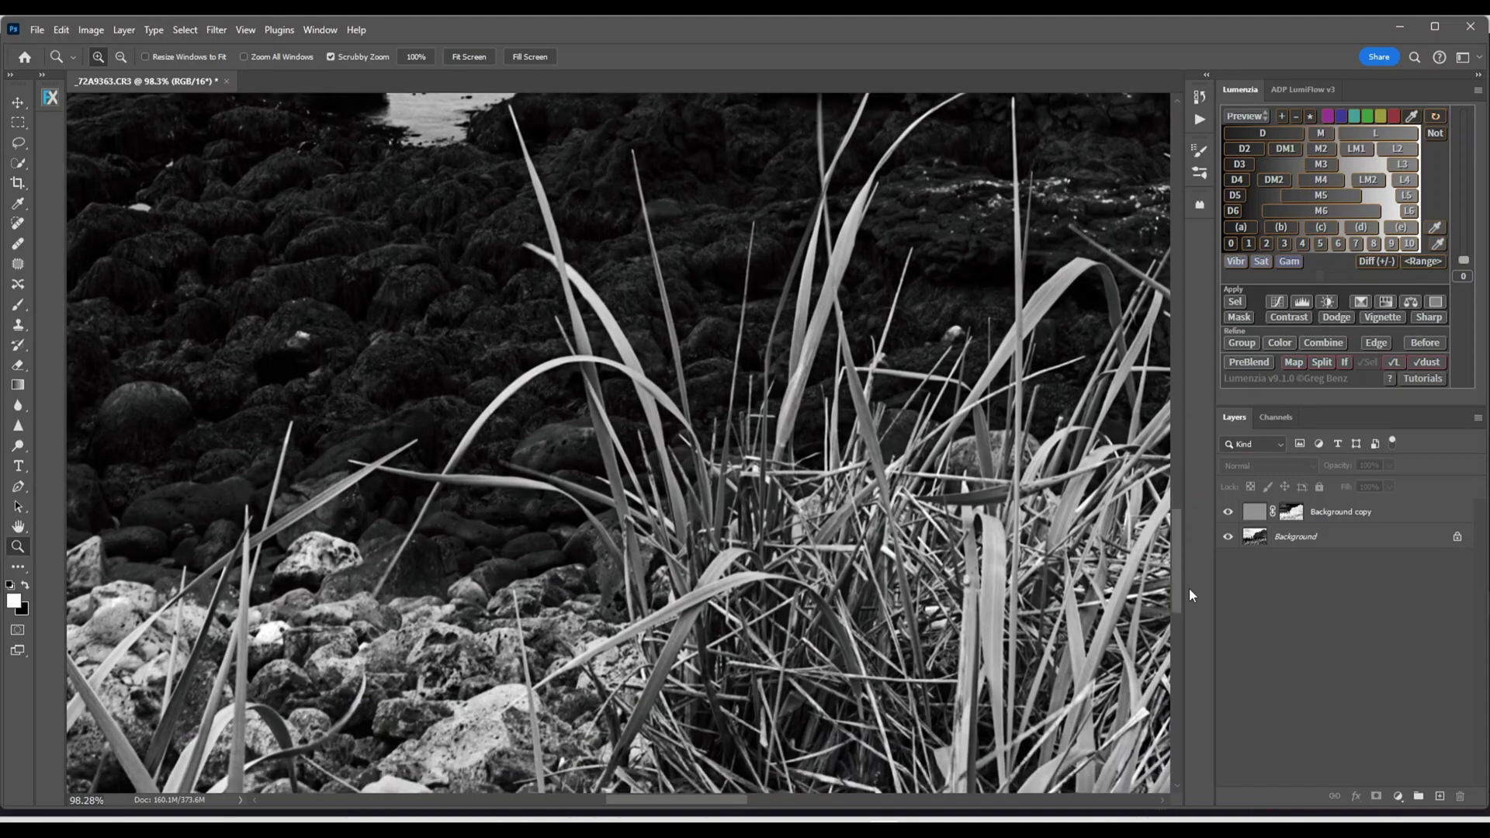
pyautogui.click(1227, 512)
pyautogui.click(1227, 513)
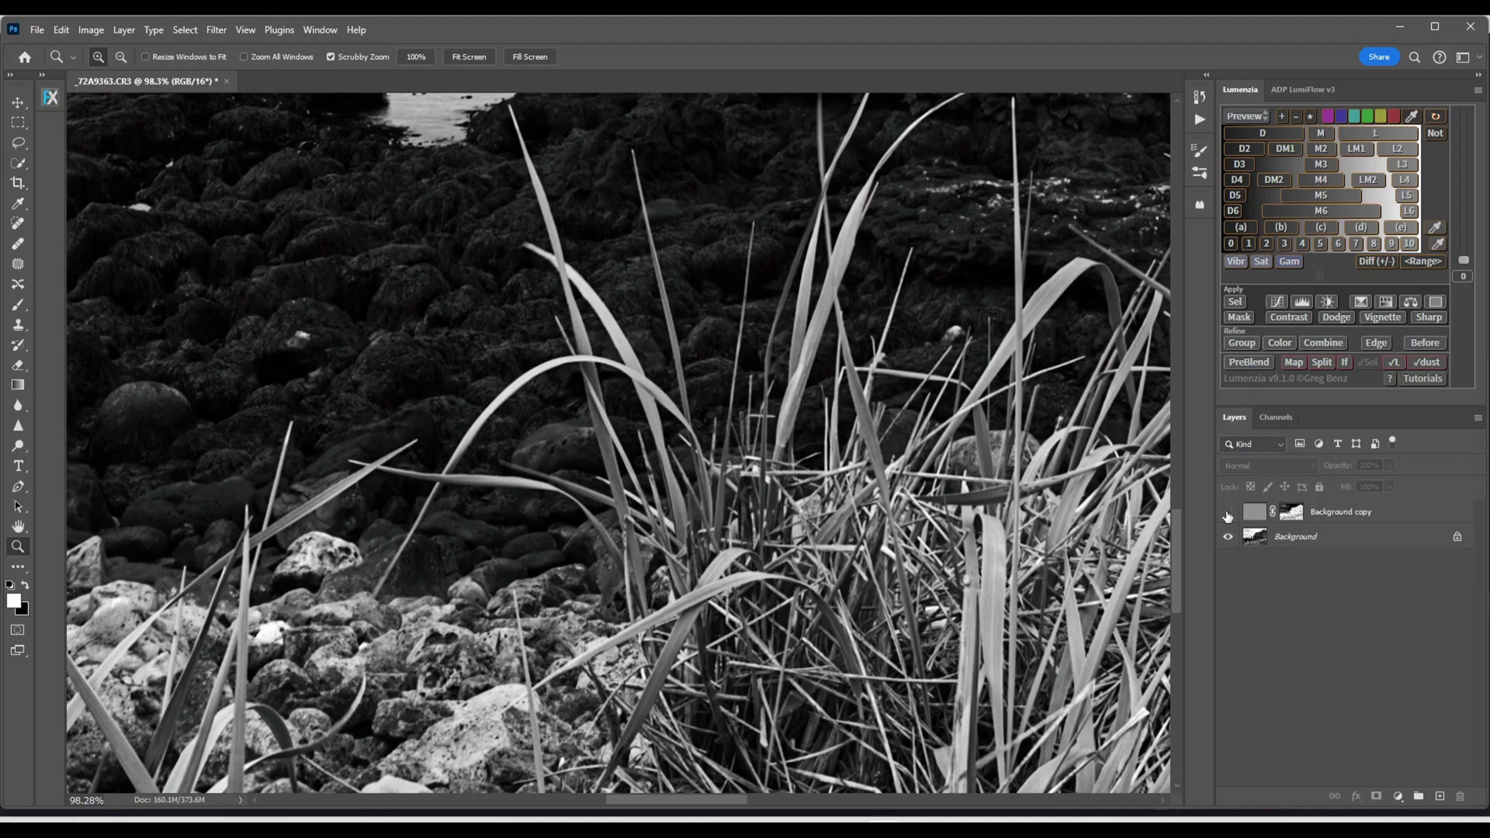
# Fit the whole cliff landscape on screen and show the masked Background copy sharpening layer
pyautogui.click(468, 58)
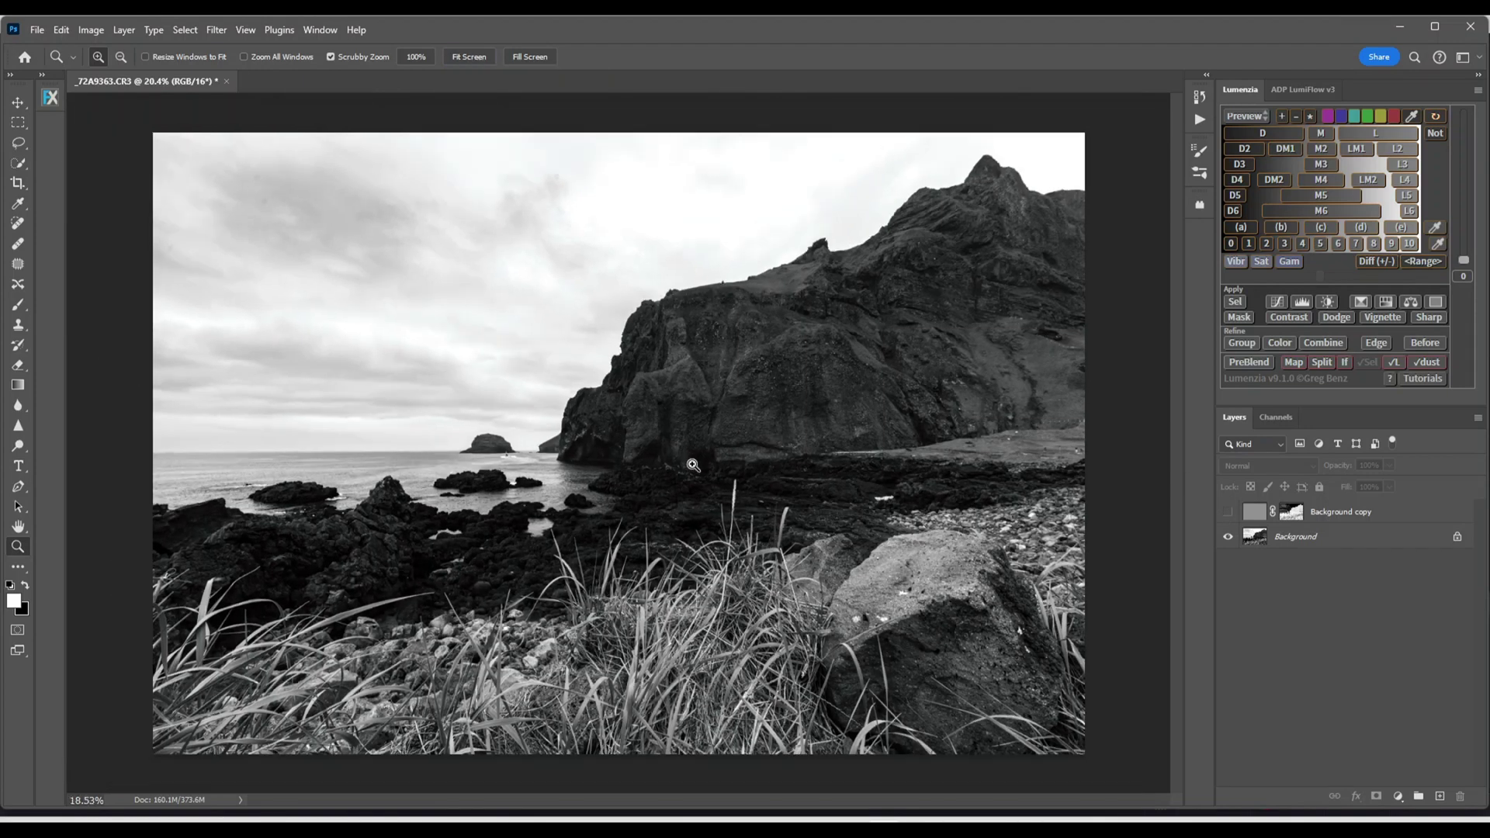
pyautogui.moveTo(693, 465); pyautogui.dragTo(678, 465)
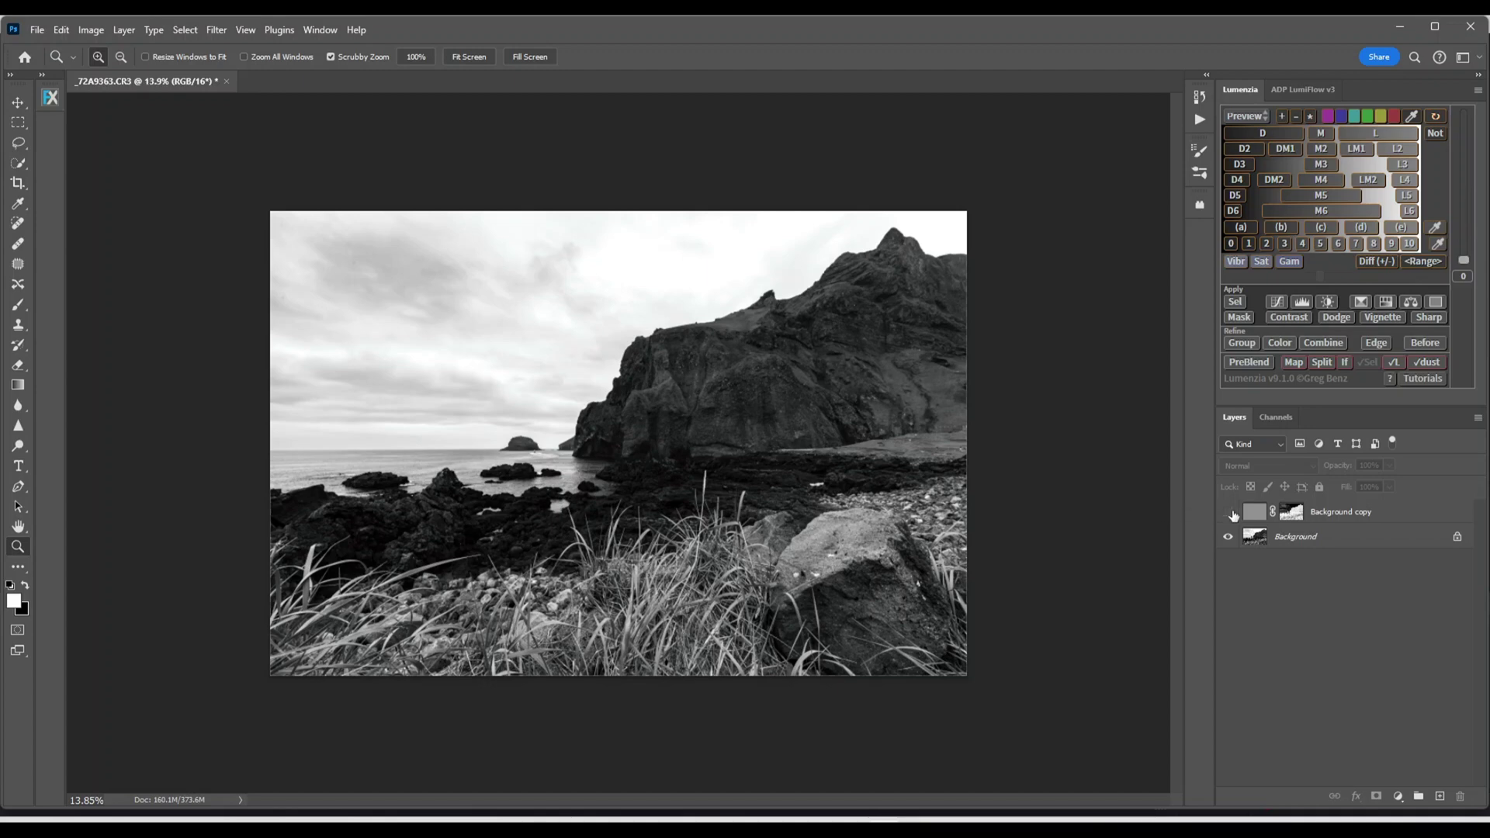
pyautogui.click(1228, 513)
pyautogui.click(1229, 515)
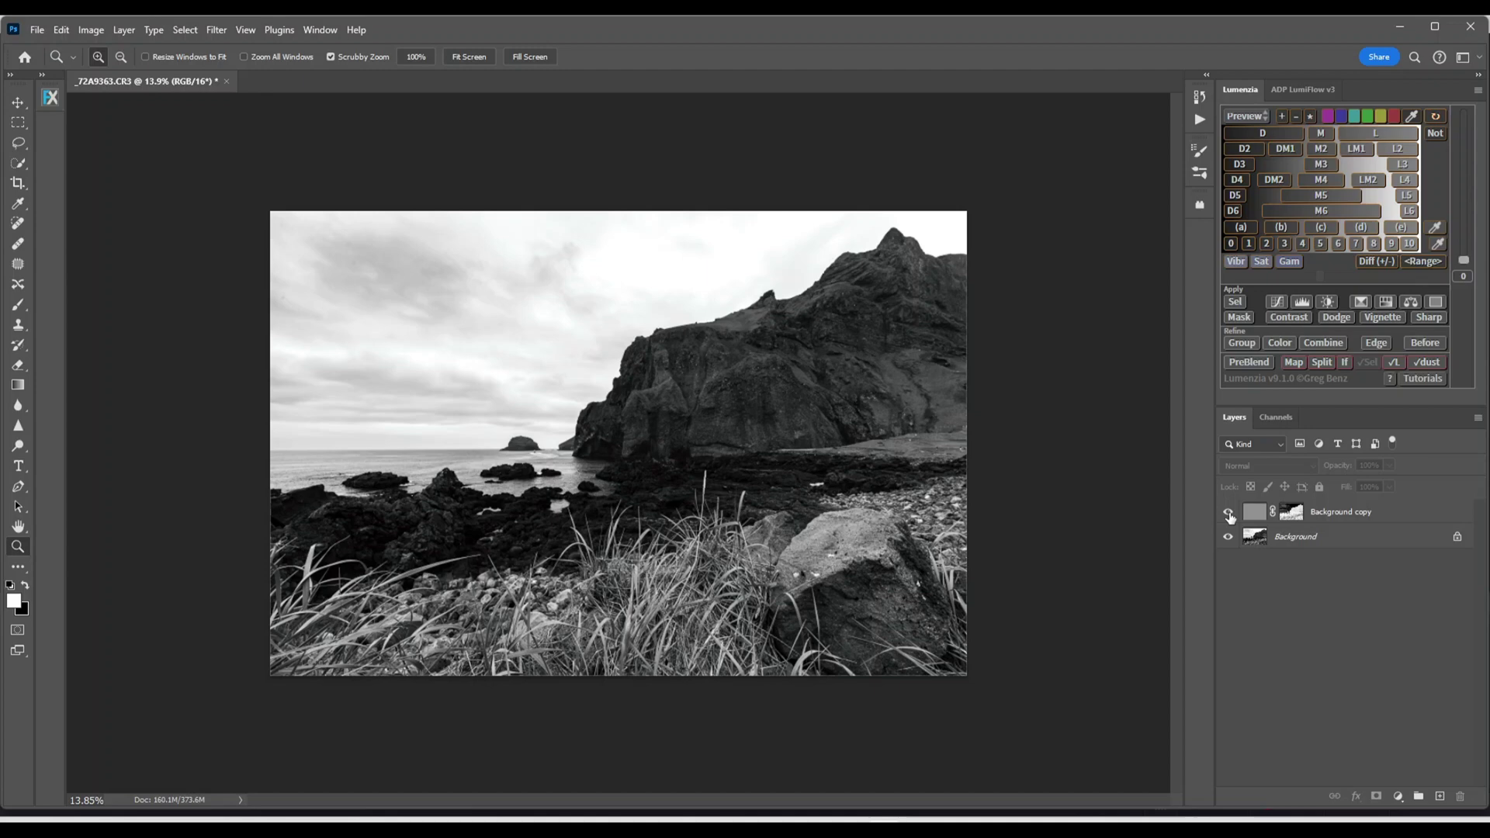